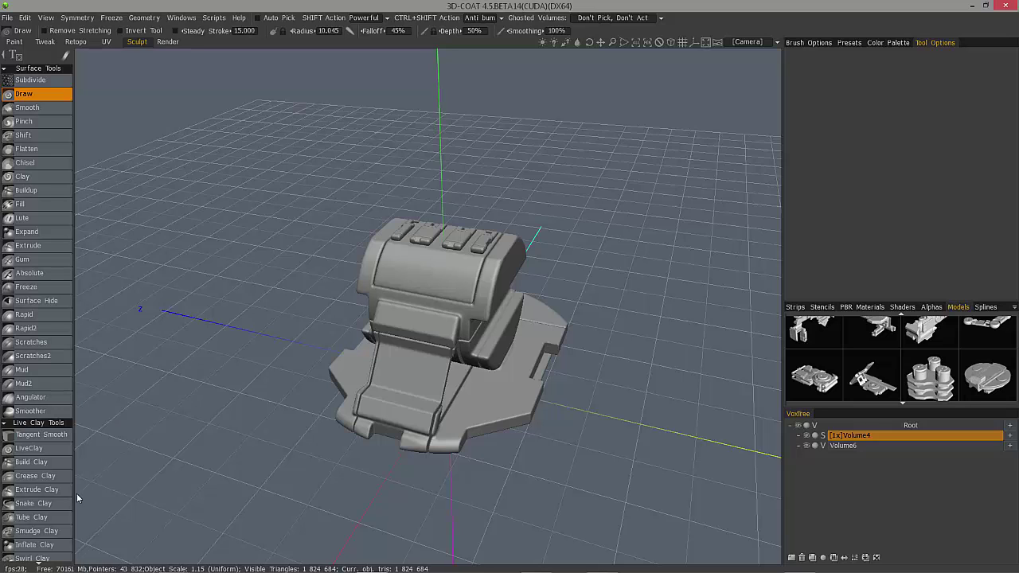
# Start the Primitives tool with the cube shape and hide Volume4.
pyautogui.scroll(-10, 71, 478)
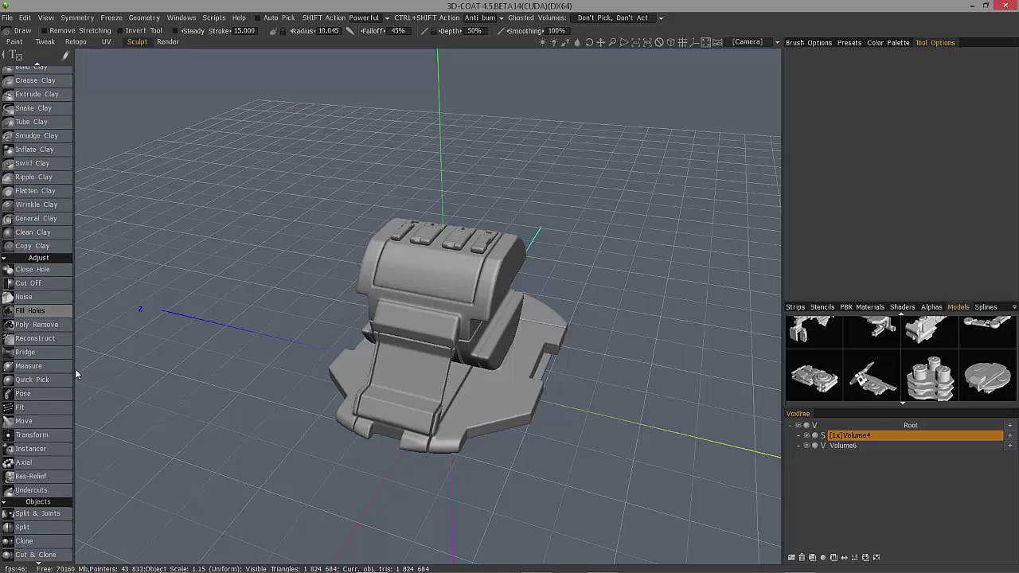
pyautogui.scroll(-6, 70, 382)
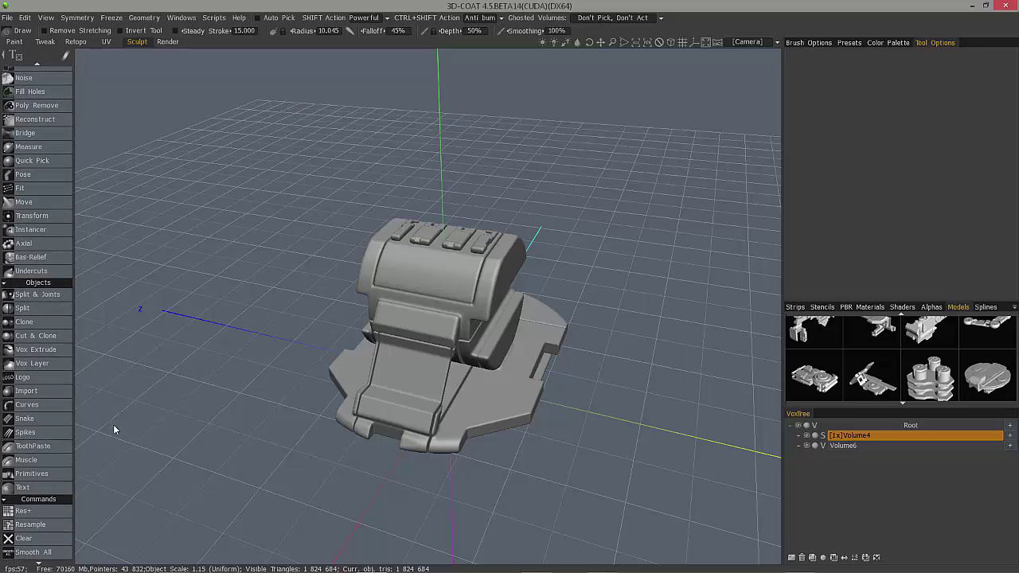
pyautogui.click(34, 476)
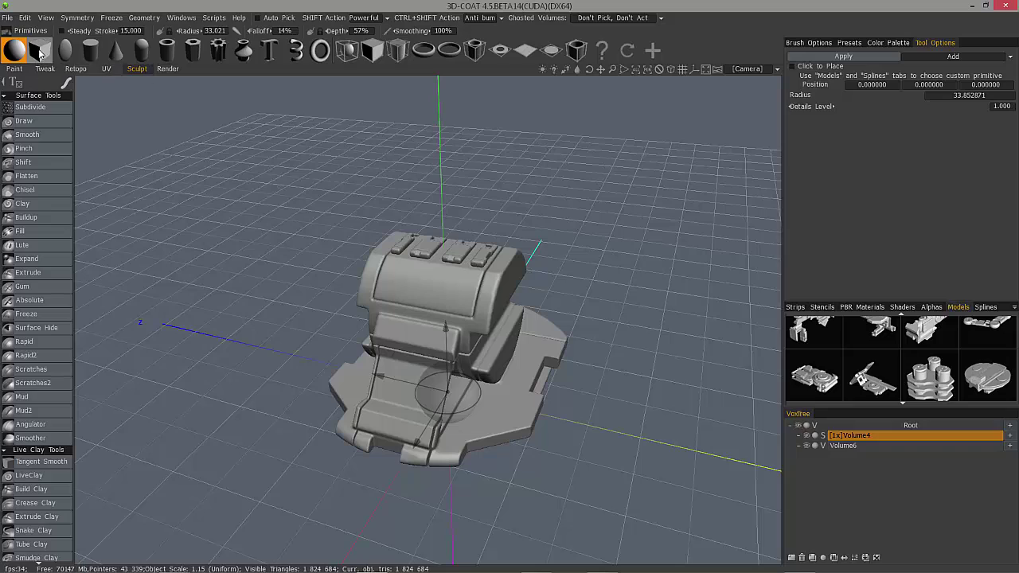
pyautogui.click(39, 53)
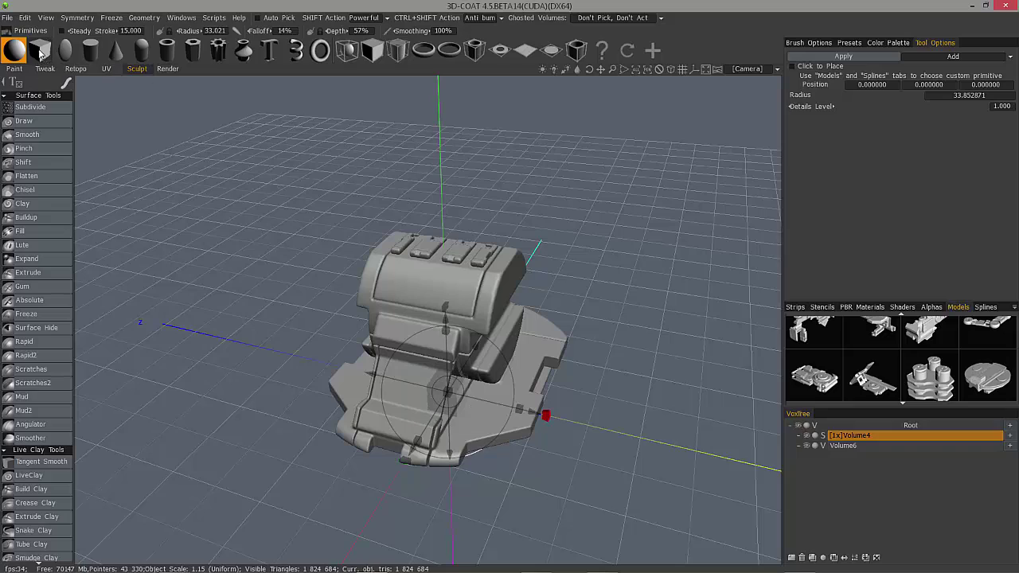
pyautogui.click(807, 436)
pyautogui.moveTo(550, 382); pyautogui.dragTo(450, 398)
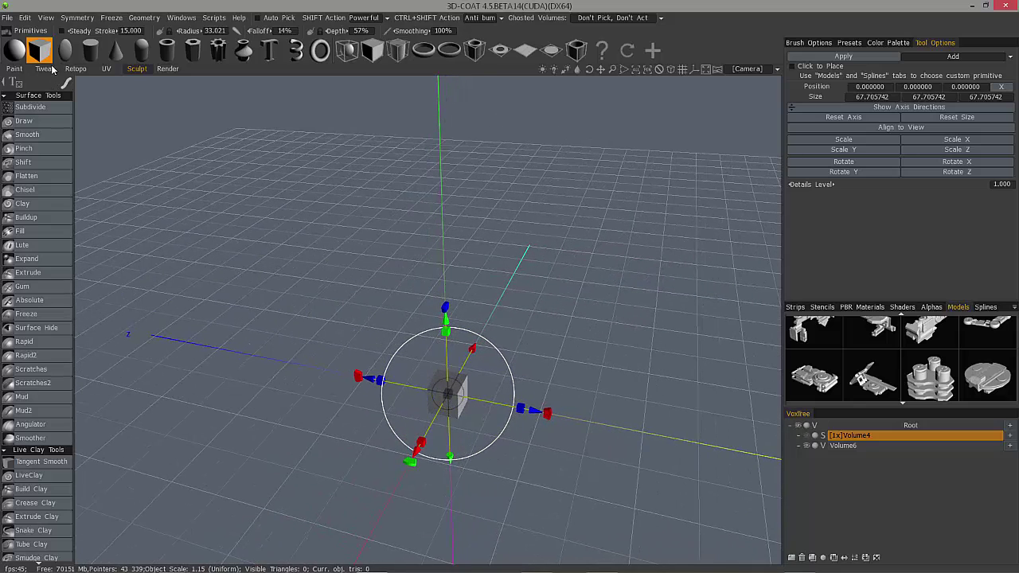
# Preview the ellipsoid, cylinder, cone, capsule and tube primitives, tilting the cylinder and resetting its axis.
pyautogui.click(65, 57)
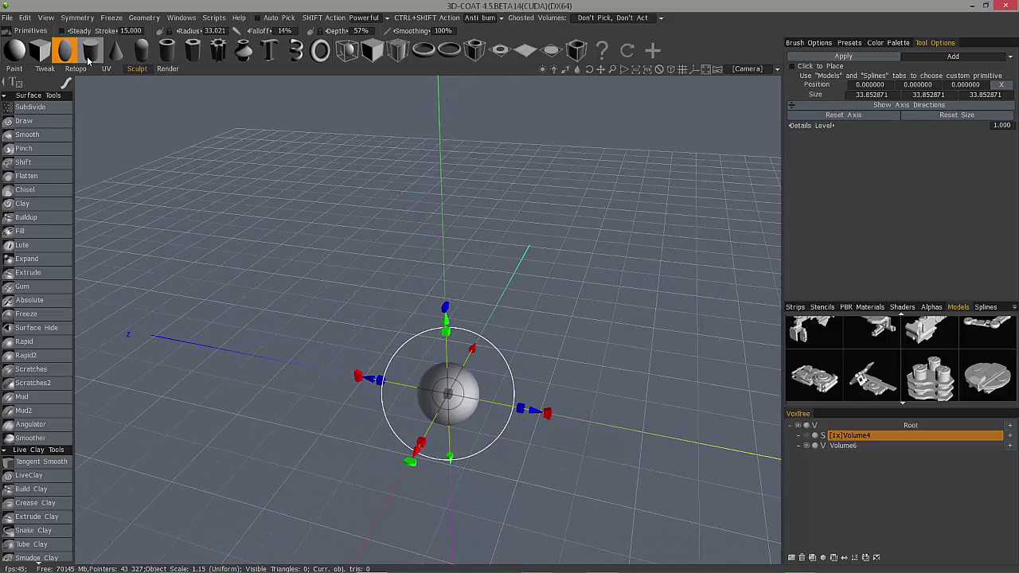
pyautogui.click(90, 54)
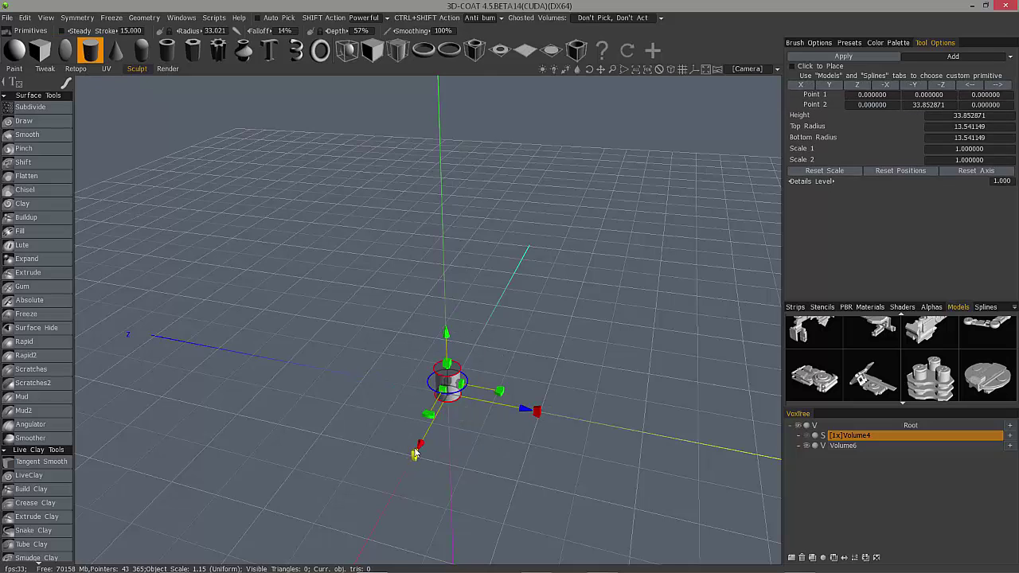
pyautogui.moveTo(499, 393); pyautogui.dragTo(534, 410)
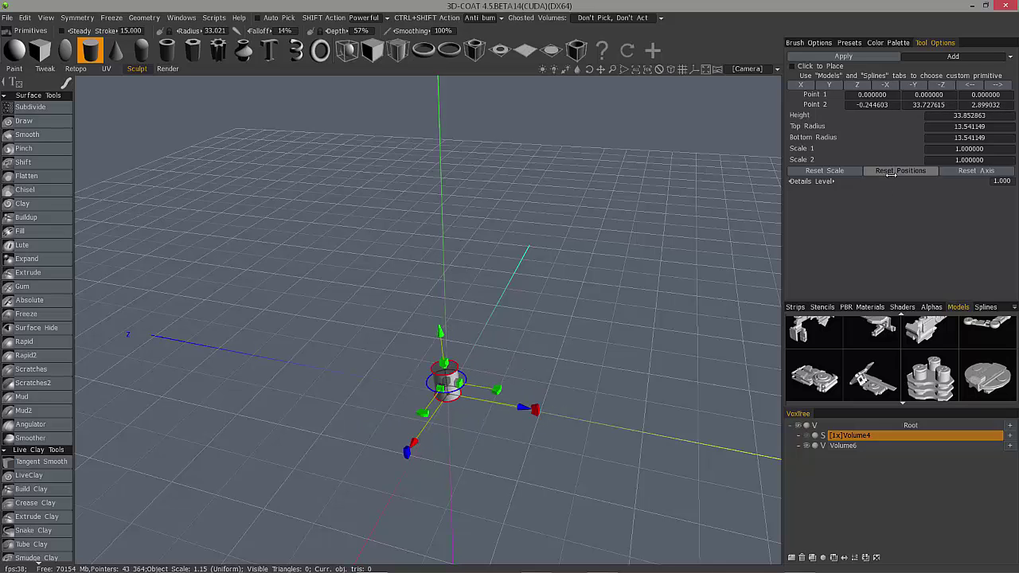
pyautogui.click(976, 170)
pyautogui.click(116, 53)
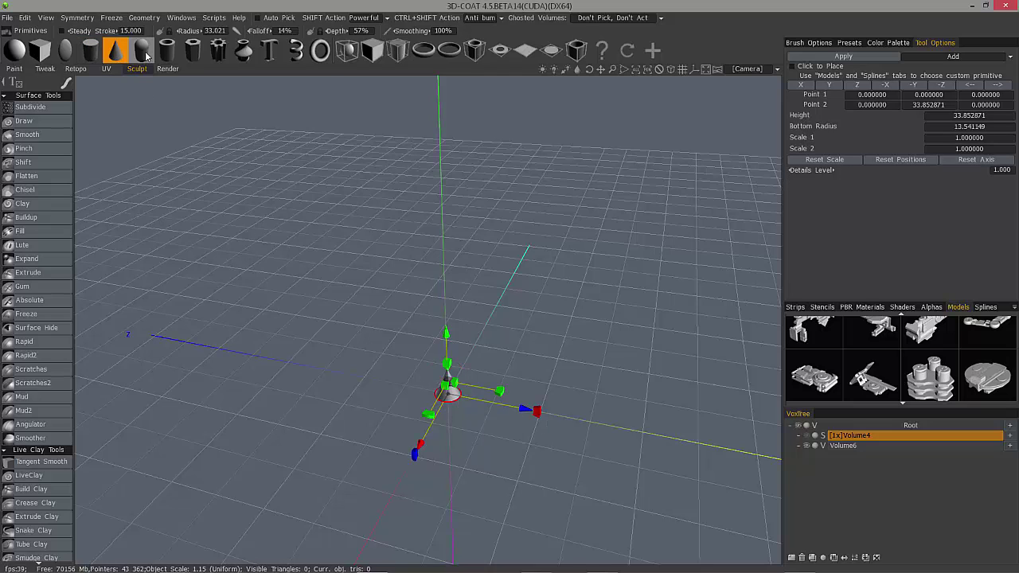
pyautogui.click(142, 52)
pyautogui.click(168, 55)
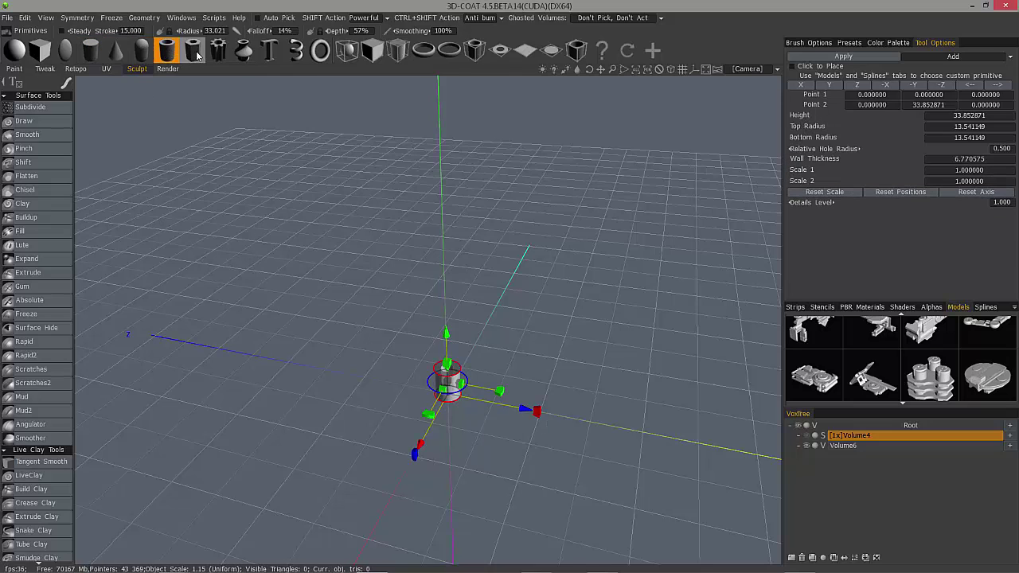
# Preview the gear primitive with gear depth 0.240, sharpness 0.580, 26 teeth and relative hole radius 0.495.
pyautogui.click(217, 51)
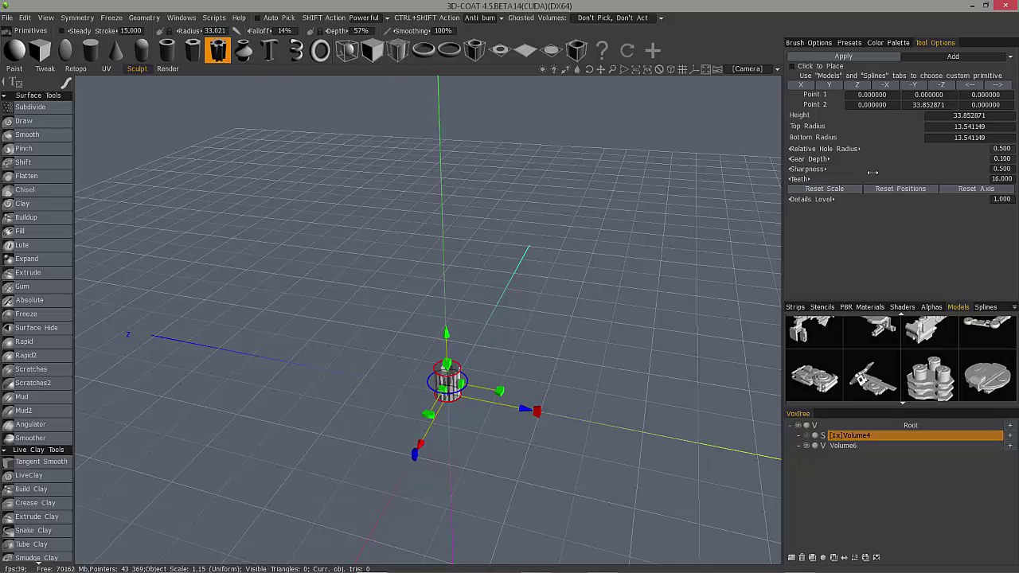
pyautogui.moveTo(824, 159); pyautogui.dragTo(851, 161)
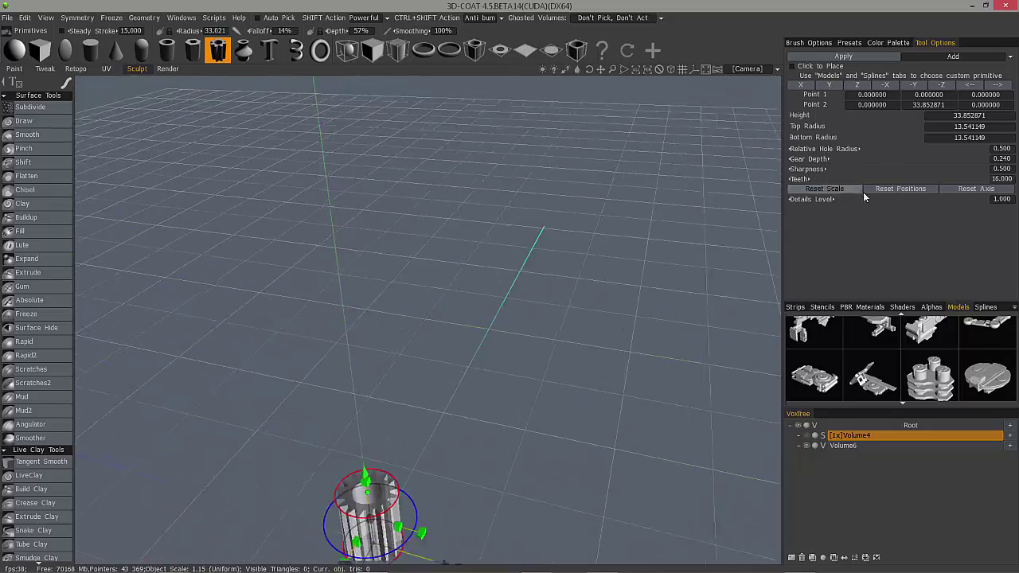
pyautogui.moveTo(813, 170); pyautogui.dragTo(826, 150)
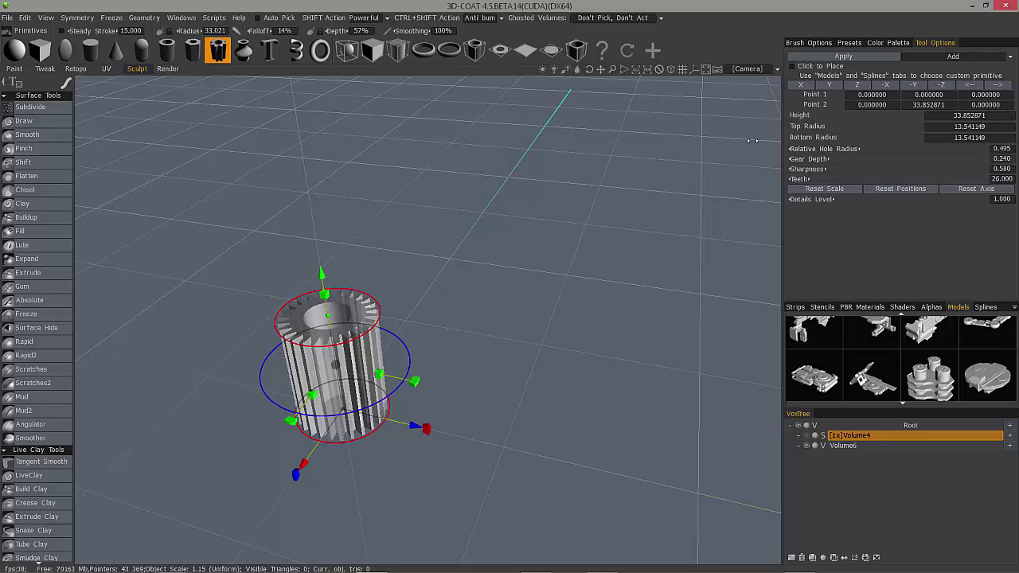
# Choose the lathe primitive and reshape its profile curve into a narrow straight neck with a stepped shoulder above the base.
pyautogui.click(243, 53)
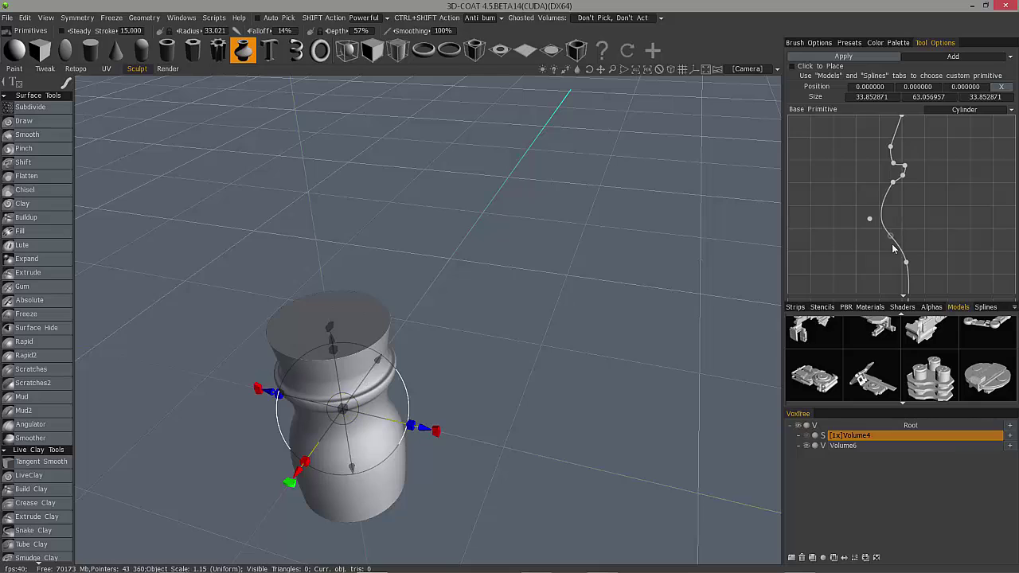
pyautogui.keyDown('alt'); pyautogui.moveTo(329, 380); pyautogui.dragTo(249, 196); pyautogui.keyUp('alt')
pyautogui.moveTo(248, 196); pyautogui.dragTo(243, 74, button='middle')
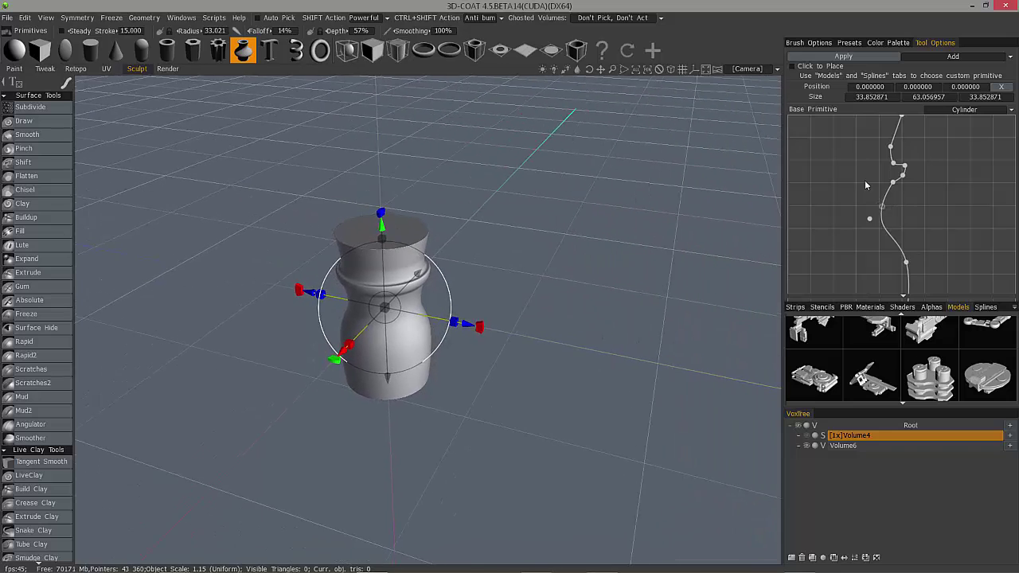
pyautogui.moveTo(893, 183); pyautogui.dragTo(905, 245)
pyautogui.click(890, 259)
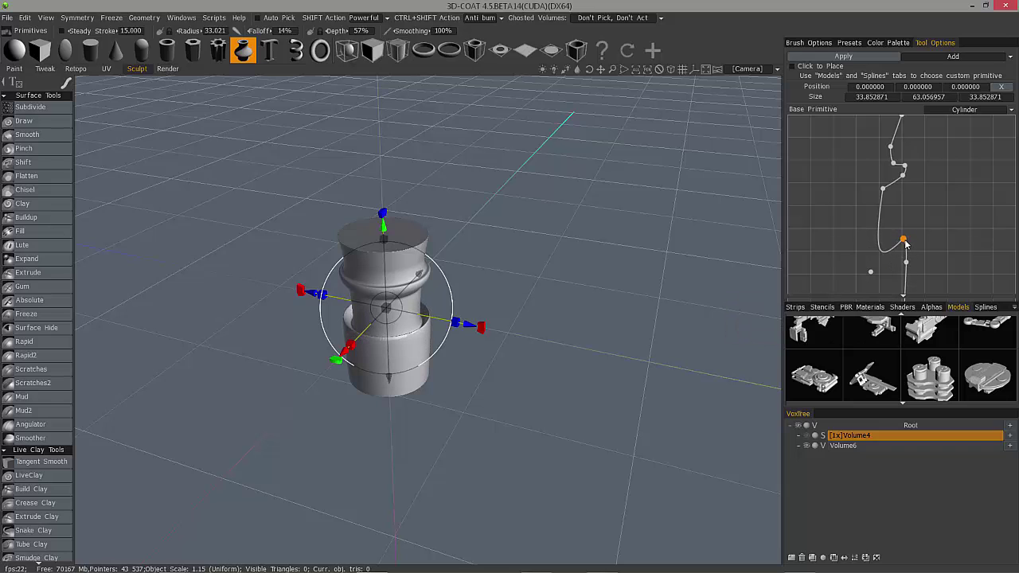
pyautogui.moveTo(905, 242); pyautogui.dragTo(886, 252)
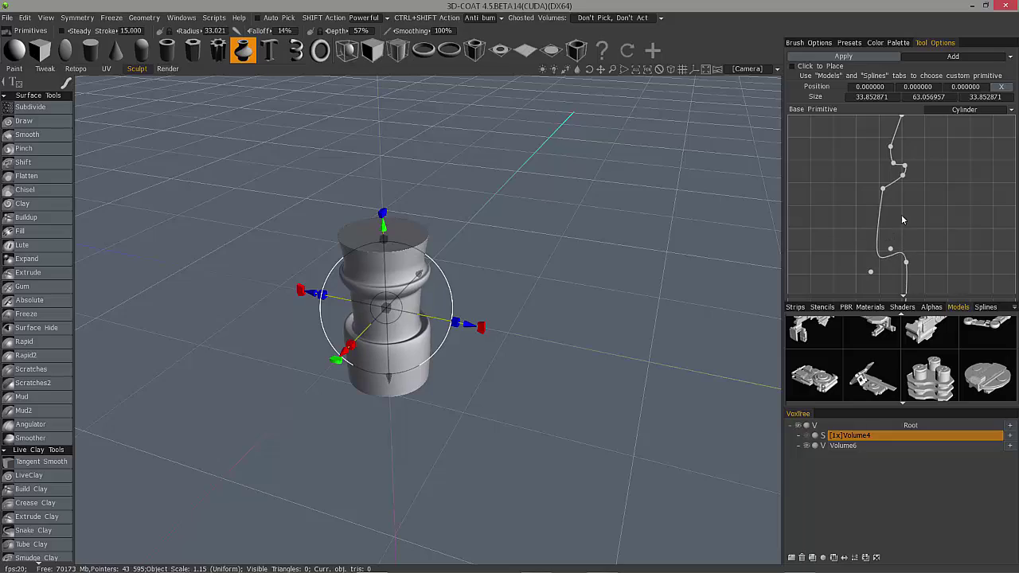
# Apply the lathe shape to Volume6, try raising the volume's resolution to 2x, and undo the resolution increase.
pyautogui.moveTo(569, 358); pyautogui.dragTo(748, 310)
pyautogui.click(843, 445)
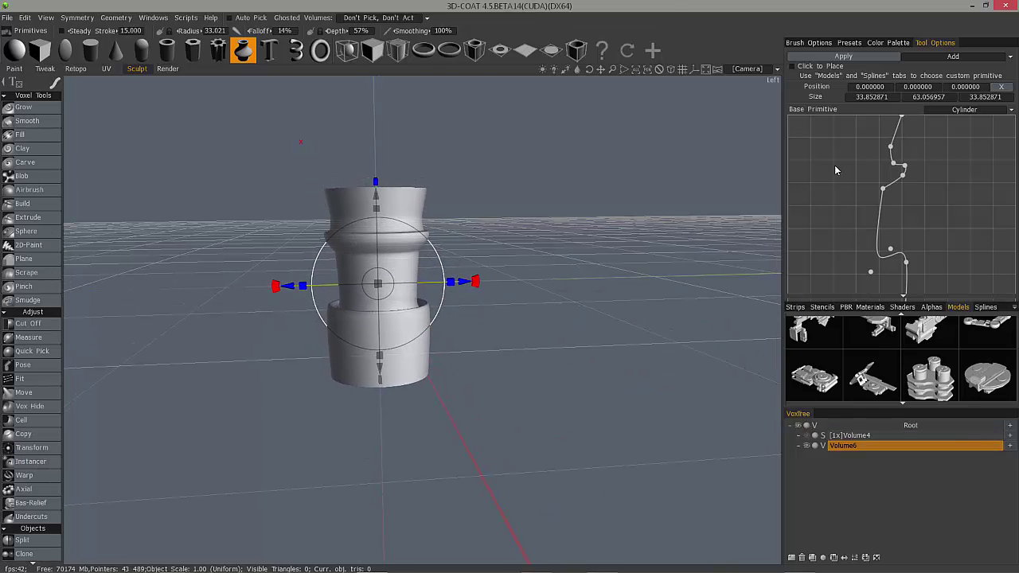
pyautogui.moveTo(644, 311); pyautogui.dragTo(677, 239)
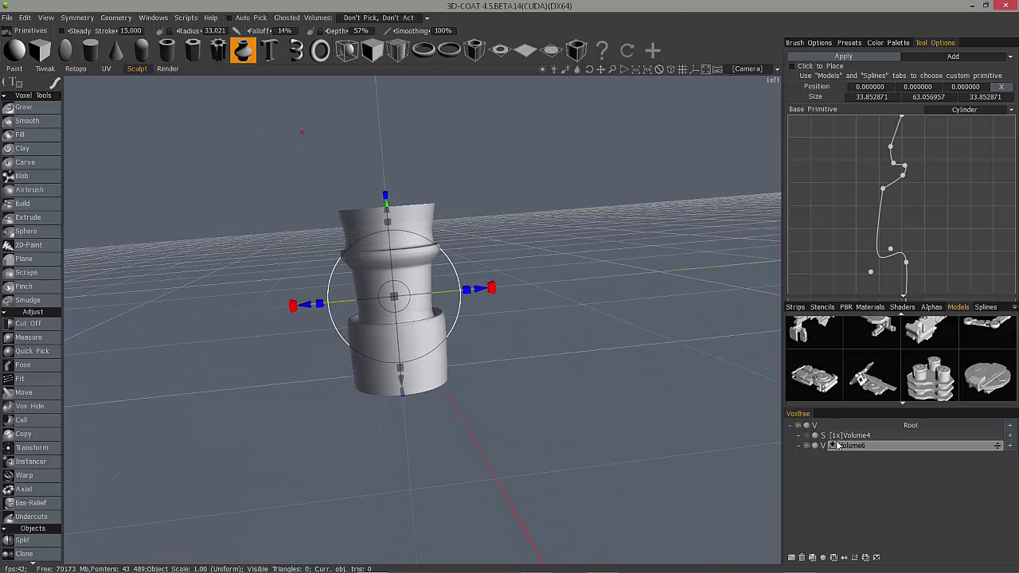
pyautogui.click(844, 446)
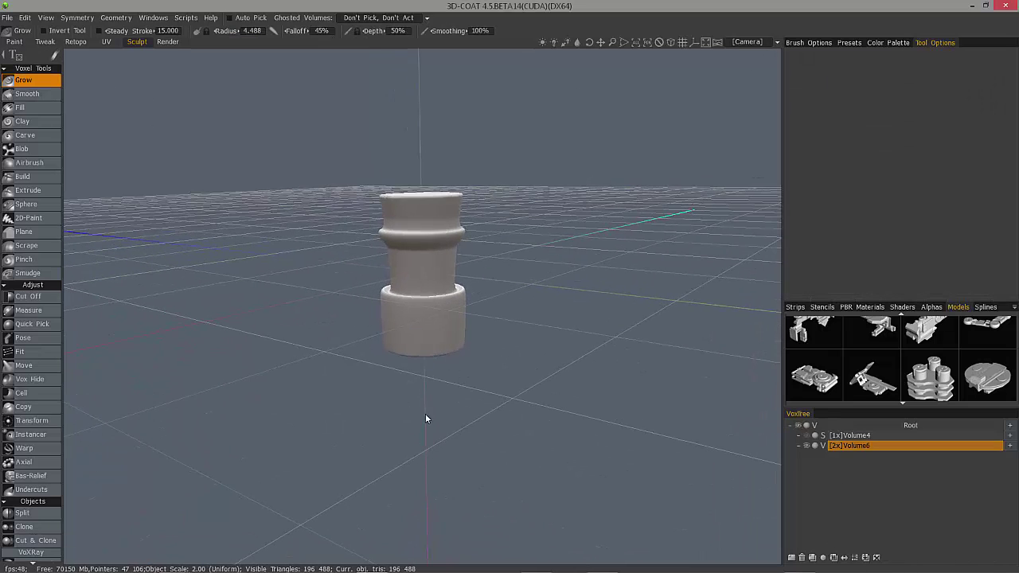
pyautogui.moveTo(438, 416); pyautogui.dragTo(385, 375)
pyautogui.hotkey('ctrl', 'z')
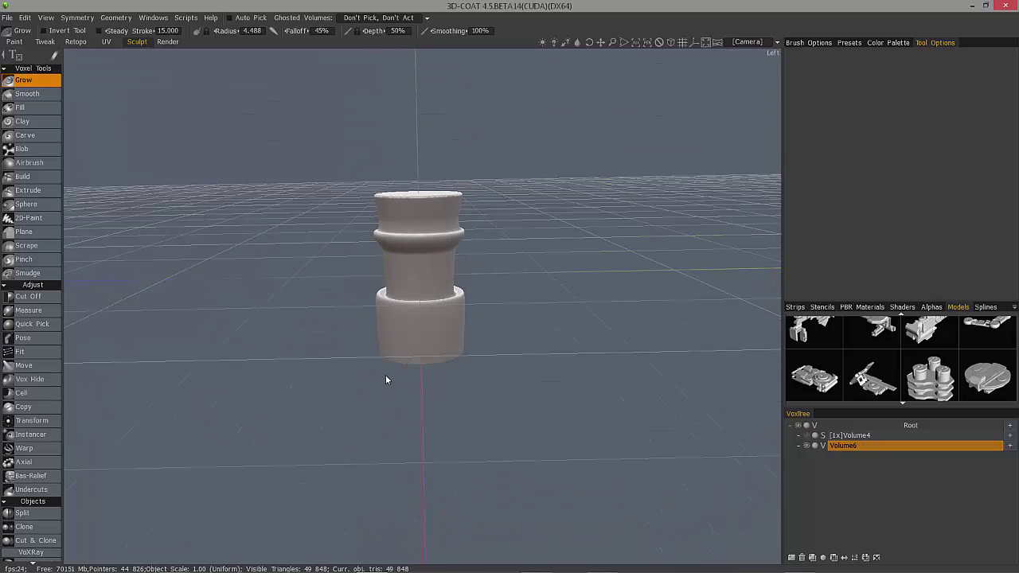
# Empty Volume6 at 4x resolution and apply the lathe primitive to it again.
pyautogui.click(877, 558)
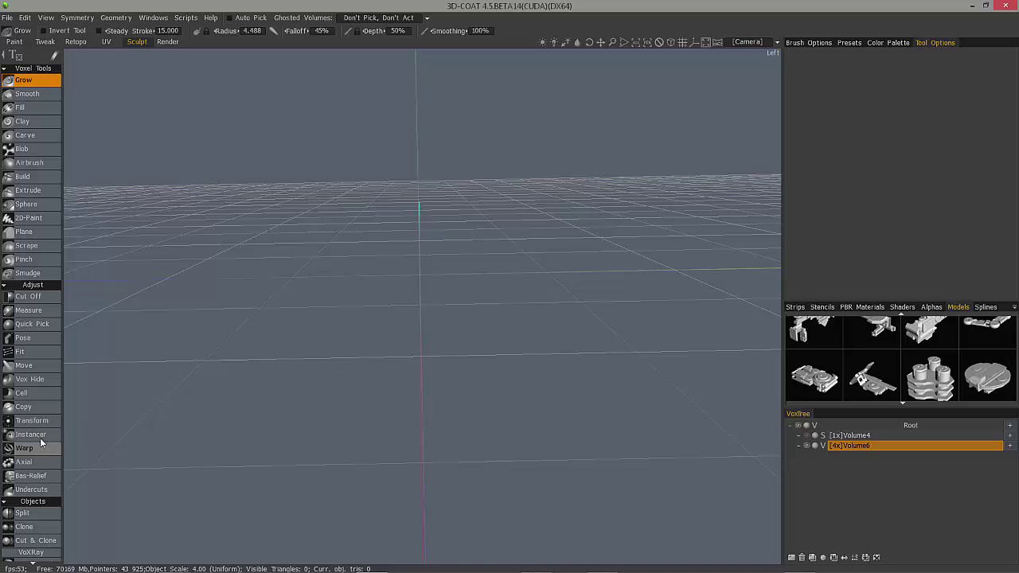
pyautogui.scroll(-5, 32, 279)
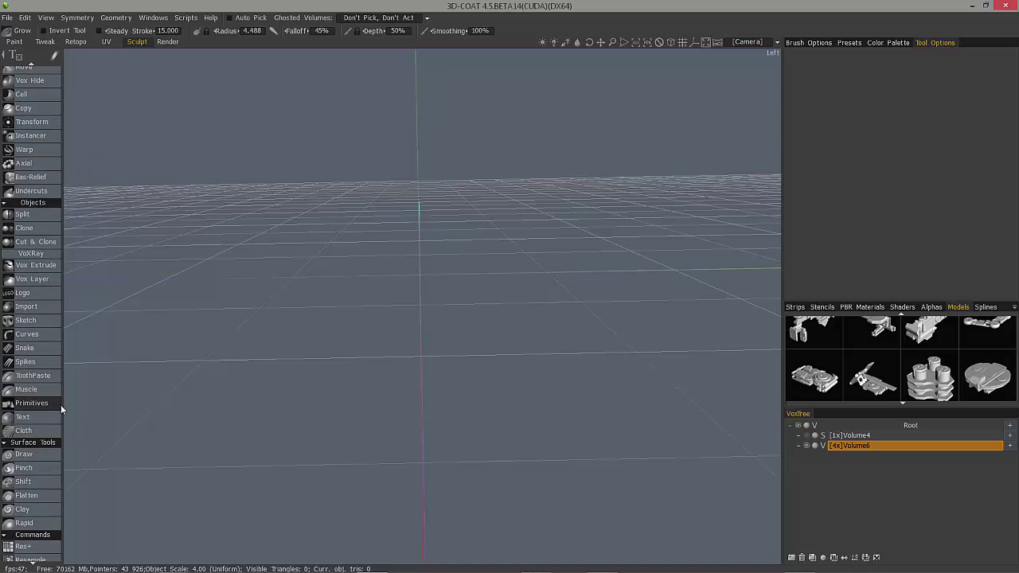
pyautogui.click(32, 404)
pyautogui.press('Return')
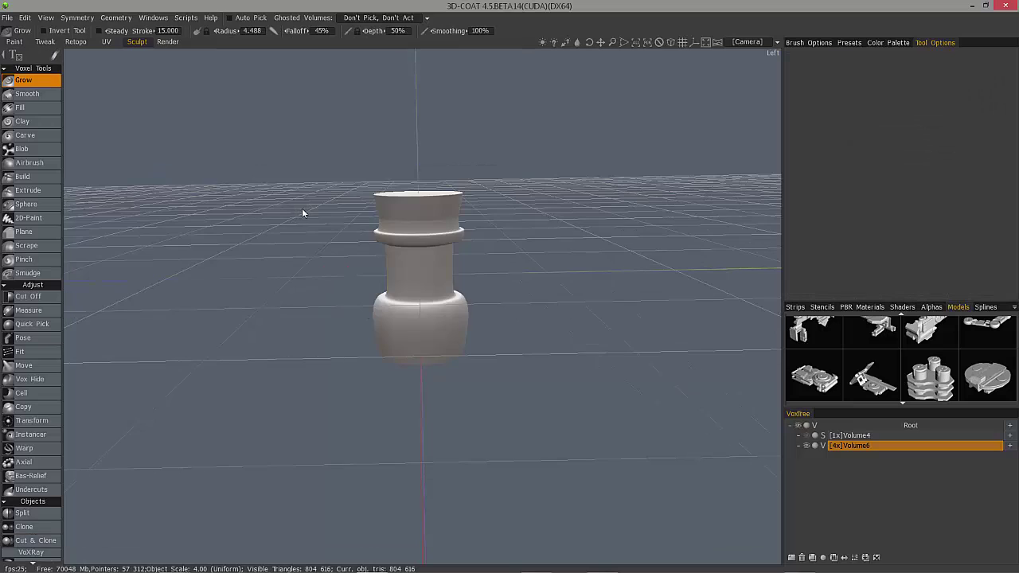
# Assign the dark grey shader to the lathe object in Volume6 and inspect it from several angles.
pyautogui.moveTo(302, 209); pyautogui.dragTo(812, 294)
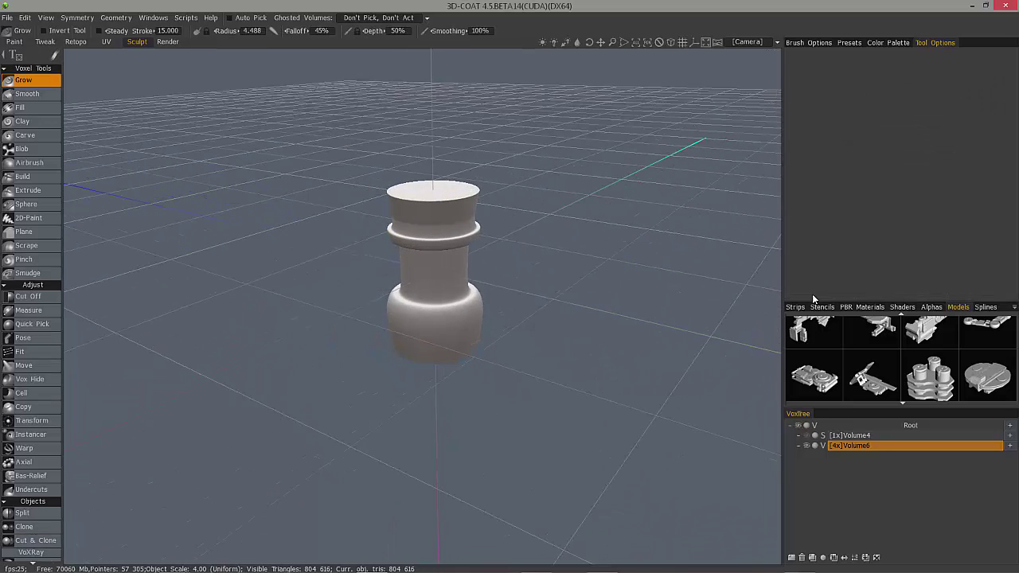
pyautogui.click(902, 307)
pyautogui.click(960, 350)
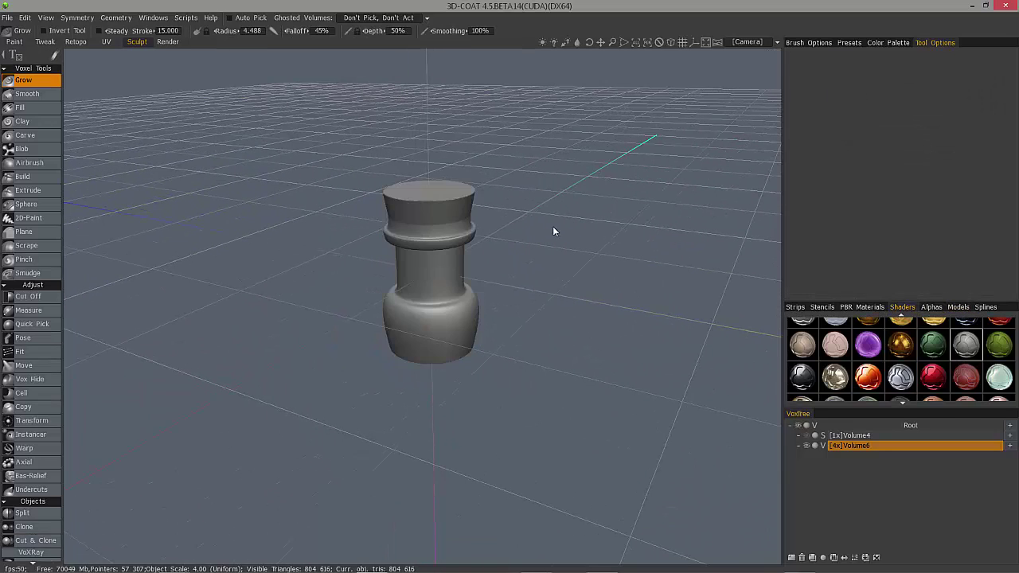
pyautogui.moveTo(541, 220); pyautogui.dragTo(772, 409)
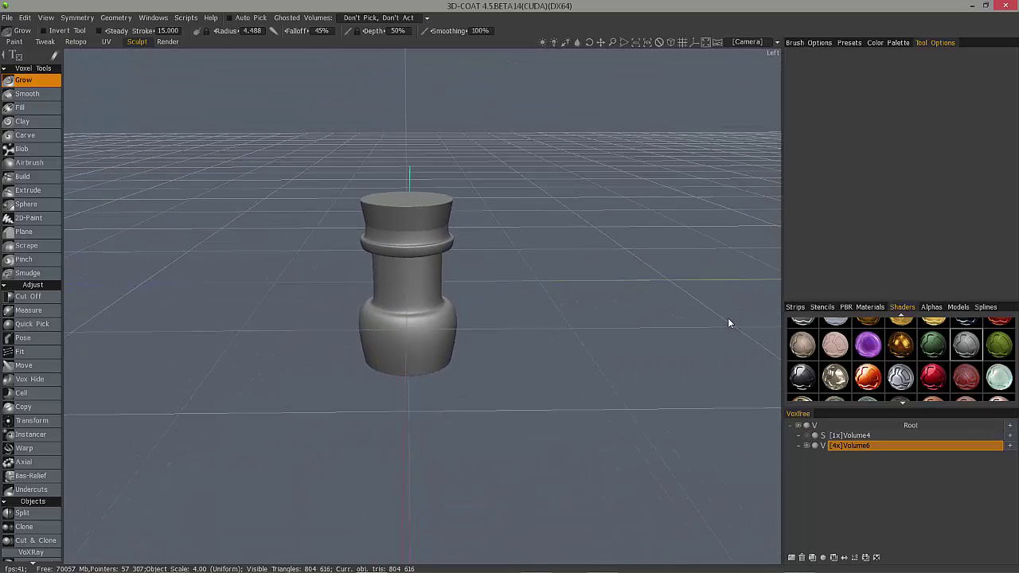
pyautogui.moveTo(728, 320); pyautogui.dragTo(708, 267)
pyautogui.moveTo(143, 172); pyautogui.dragTo(78, 427)
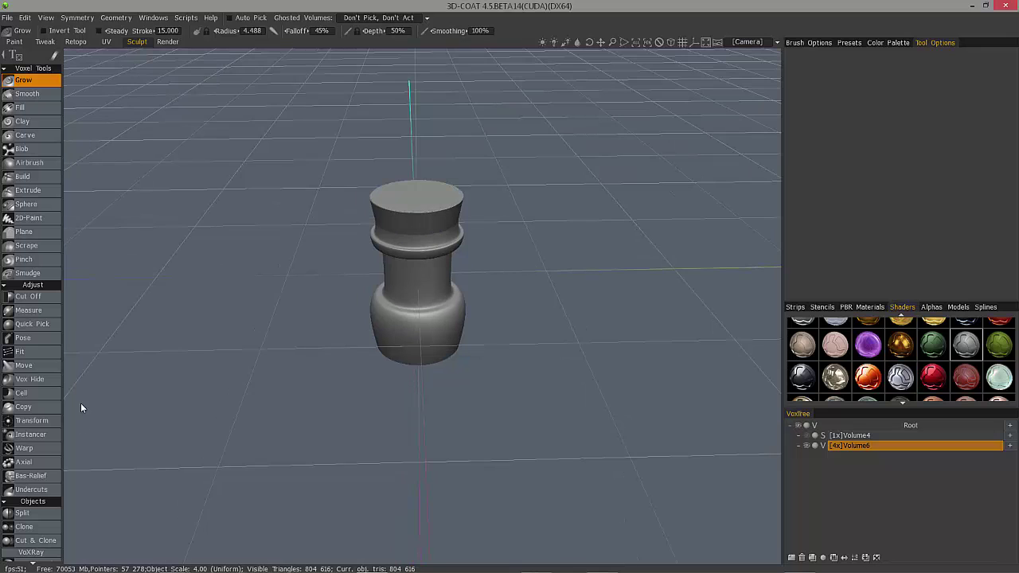
# Add a text primitive reading "Text" and move it beside the lathe object, to about 50.3 along X.
pyautogui.scroll(-5, 36, 486)
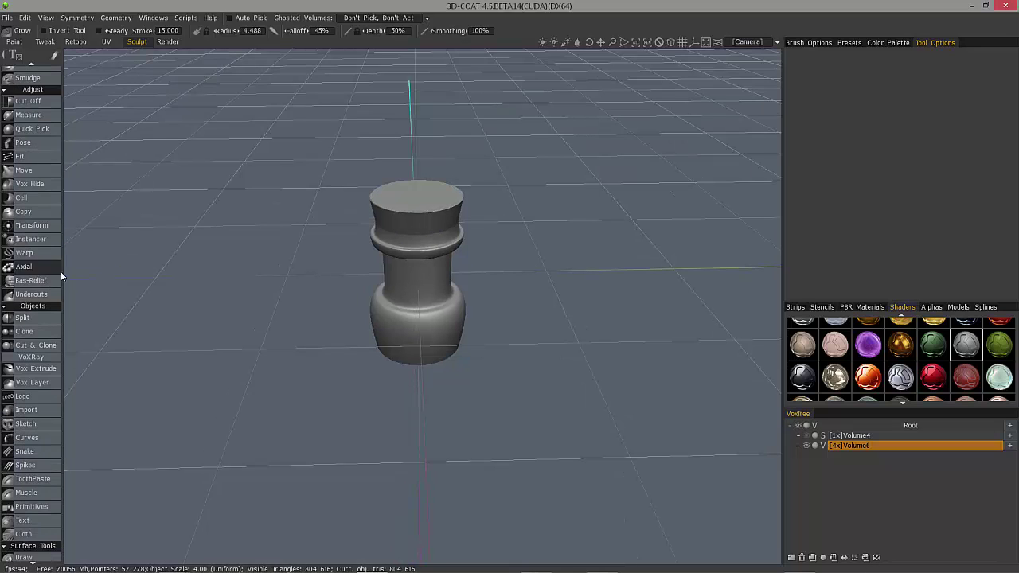
pyautogui.click(32, 513)
pyautogui.click(270, 50)
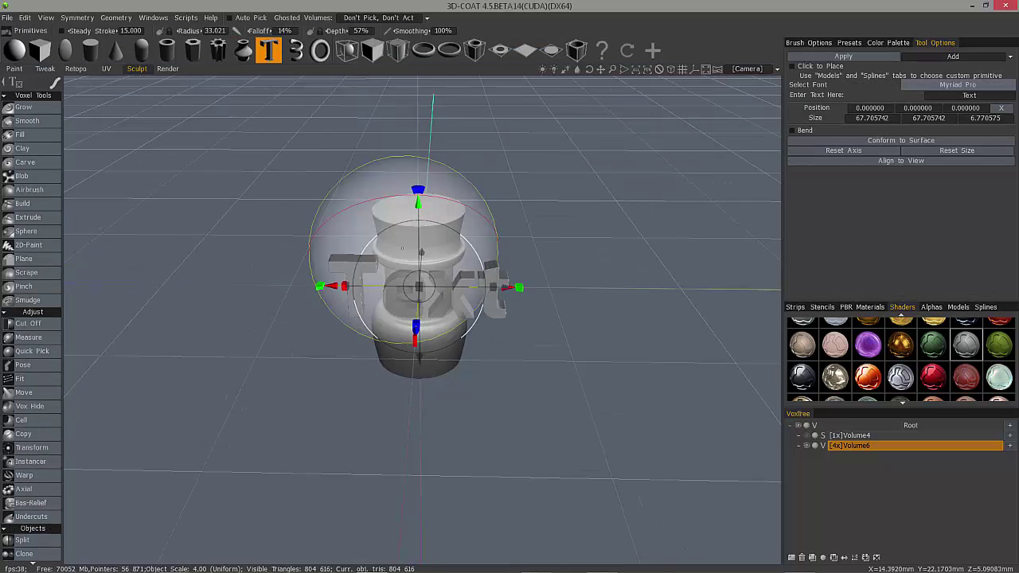
pyautogui.moveTo(335, 207); pyautogui.dragTo(573, 326)
pyautogui.moveTo(876, 141); pyautogui.dragTo(765, 167)
pyautogui.moveTo(316, 378); pyautogui.dragTo(268, 398)
pyautogui.moveTo(355, 370); pyautogui.dragTo(334, 370)
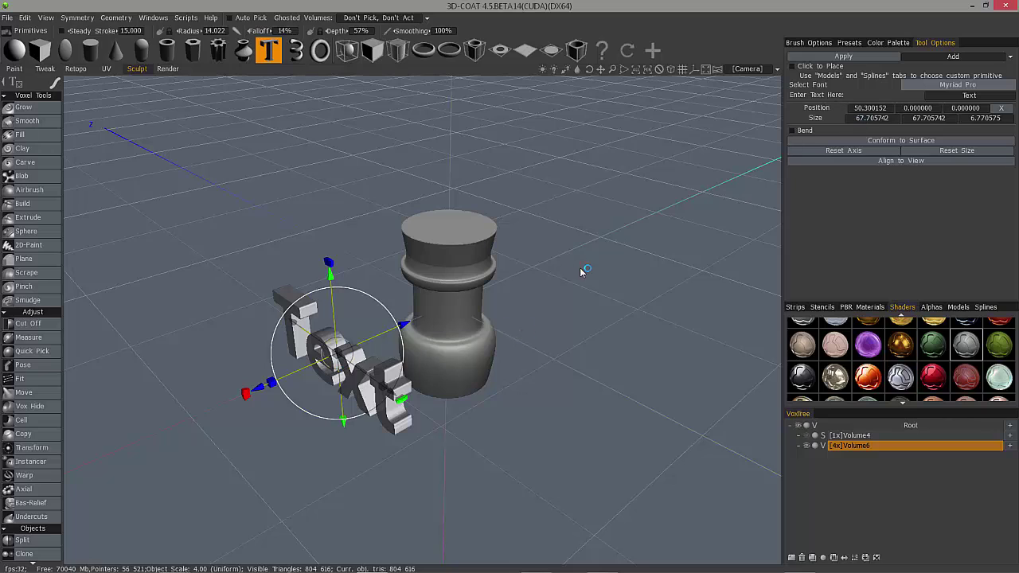
# Enable Click to Place and place the text on the lathe object's neck with a brush radius of about 10.2.
pyautogui.click(801, 66)
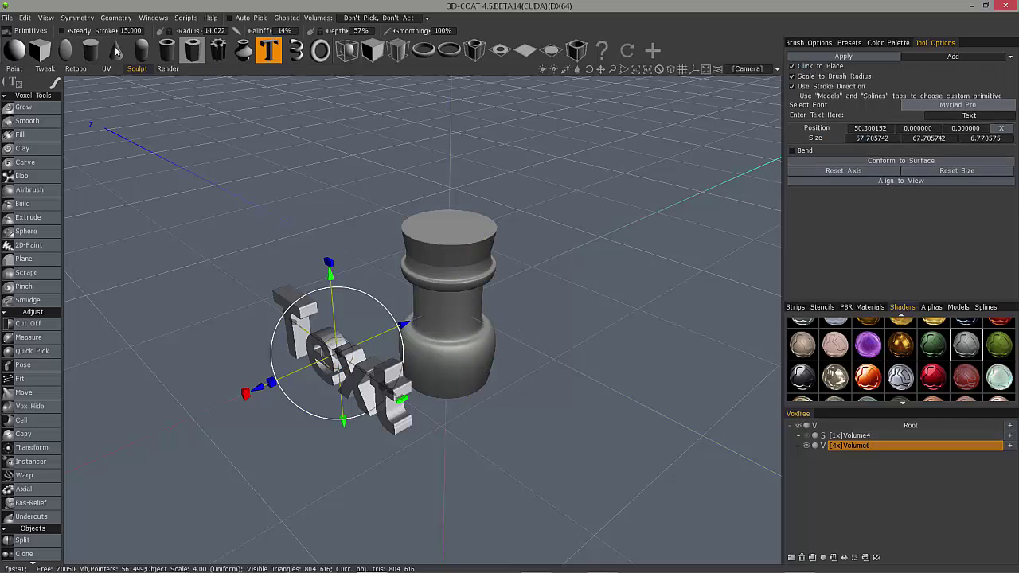
pyautogui.keyDown('alt'); pyautogui.moveTo(454, 277); pyautogui.dragTo(466, 289); pyautogui.keyUp('alt')
pyautogui.keyDown('alt'); pyautogui.moveTo(467, 289); pyautogui.dragTo(449, 166, button='middle'); pyautogui.keyUp('alt')
pyautogui.keyDown('alt'); pyautogui.moveTo(448, 167); pyautogui.dragTo(454, 175, button='right'); pyautogui.keyUp('alt')
pyautogui.keyDown('alt'); pyautogui.moveTo(454, 176); pyautogui.dragTo(460, 197); pyautogui.keyUp('alt')
pyautogui.keyDown('alt'); pyautogui.moveTo(460, 197); pyautogui.dragTo(471, 220, button='right'); pyautogui.keyUp('alt')
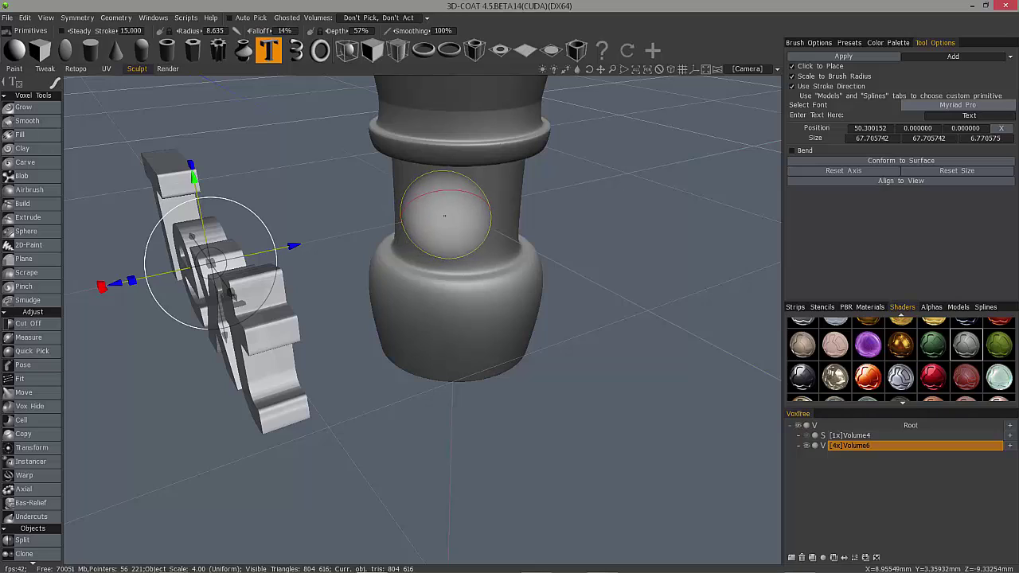
pyautogui.moveTo(445, 215); pyautogui.dragTo(455, 214, button='right')
pyautogui.moveTo(446, 214)
pyautogui.keyDown('alt'); pyautogui.mouseDown()
pyautogui.moveTo(418, 214)
pyautogui.moveTo(424, 232)
pyautogui.moveTo(466, 244)
pyautogui.moveTo(405, 241)
pyautogui.mouseUp(); pyautogui.keyUp('alt')
pyautogui.keyDown('alt'); pyautogui.moveTo(504, 273); pyautogui.dragTo(485, 279); pyautogui.keyUp('alt')
pyautogui.click(525, 269)
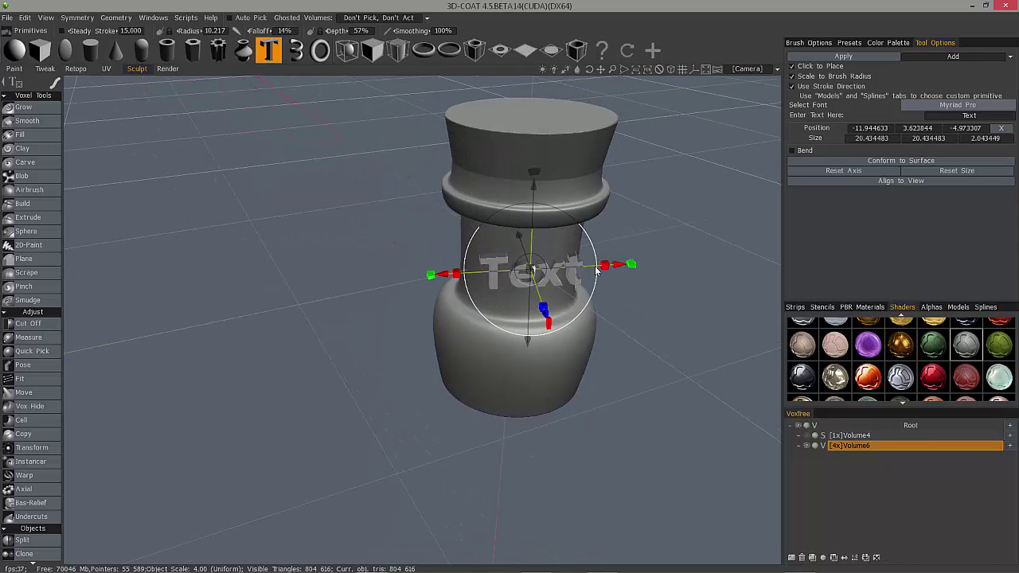
pyautogui.moveTo(584, 325); pyautogui.dragTo(534, 232, button='middle')
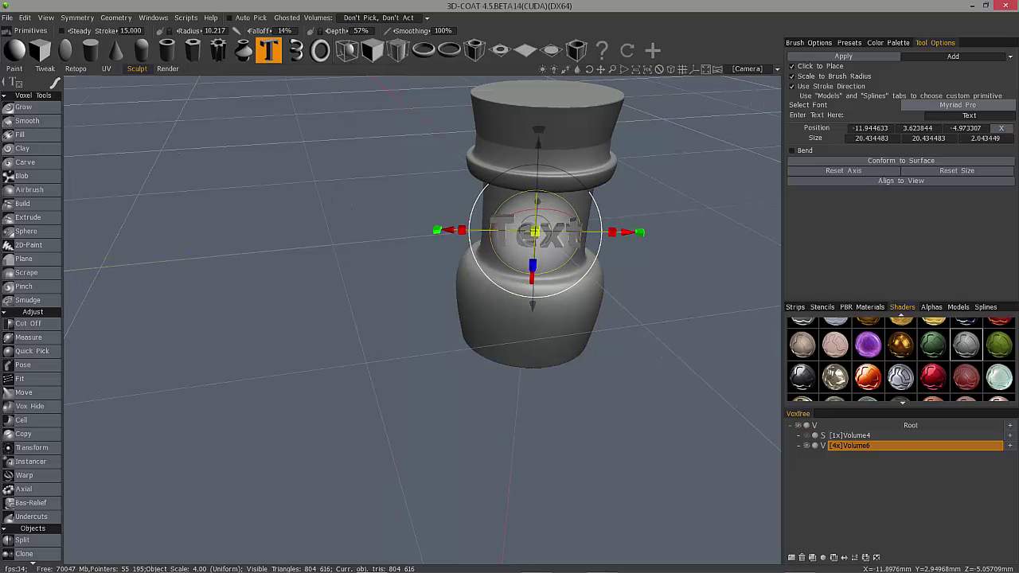
# Place the text primitive on the lathe object's wide lower body with a brush radius of about 13.3.
pyautogui.moveTo(484, 236); pyautogui.dragTo(570, 257, button='middle')
pyautogui.moveTo(654, 288)
pyautogui.mouseDown(button='middle')
pyautogui.moveTo(608, 301)
pyautogui.moveTo(628, 307)
pyautogui.moveTo(560, 222)
pyautogui.moveTo(509, 226)
pyautogui.moveTo(465, 326)
pyautogui.moveTo(435, 347)
pyautogui.mouseUp(button='middle')
pyautogui.scroll(2, 525, 213)
pyautogui.click(485, 342)
pyautogui.moveTo(622, 342); pyautogui.dragTo(594, 343, button='middle')
pyautogui.moveTo(471, 241); pyautogui.dragTo(476, 239)
pyautogui.moveTo(510, 370); pyautogui.dragTo(814, 159, button='middle')
# Enable Bend for the text, conform it to the lathe's surface and set the bending radius to about 19.5.
pyautogui.click(791, 150)
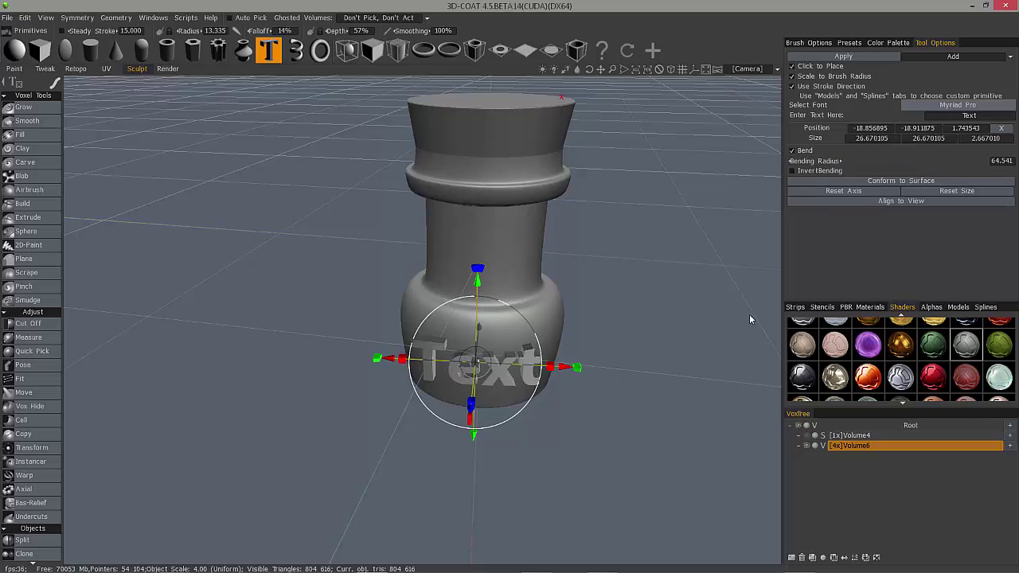
pyautogui.moveTo(753, 314); pyautogui.dragTo(898, 159, button='middle')
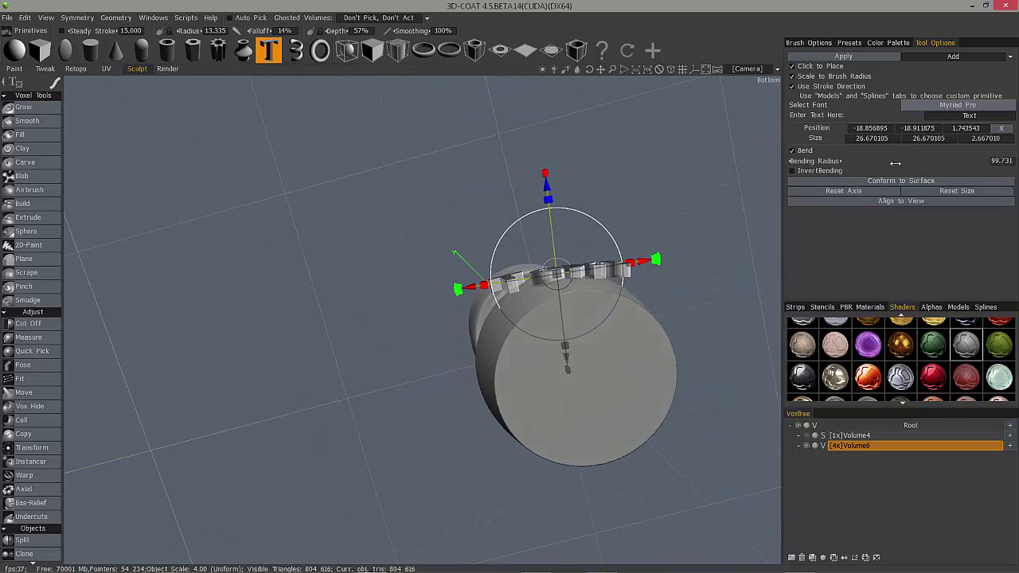
pyautogui.click(1002, 162)
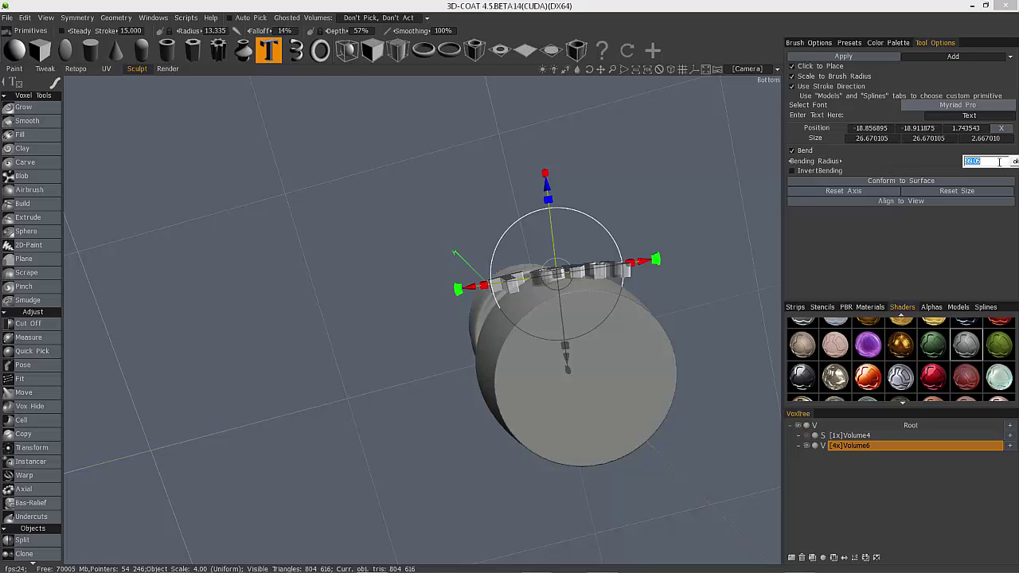
pyautogui.click(897, 162)
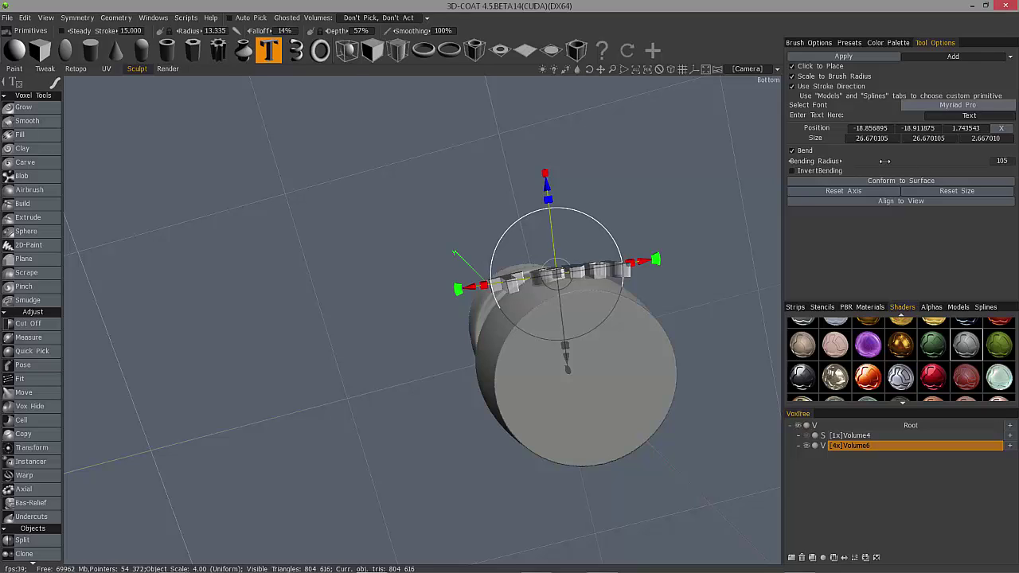
pyautogui.moveTo(865, 161); pyautogui.dragTo(834, 161)
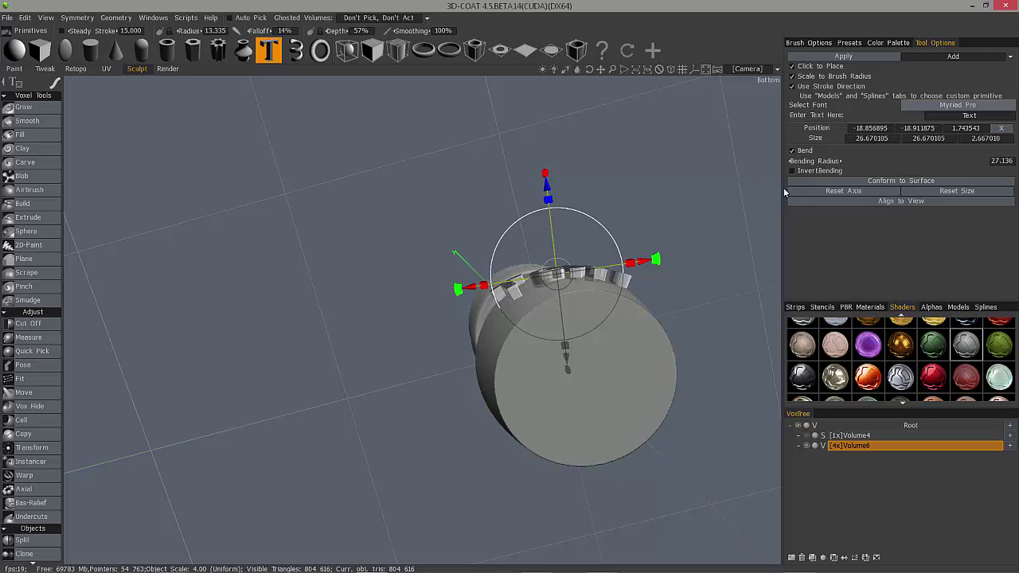
pyautogui.click(899, 181)
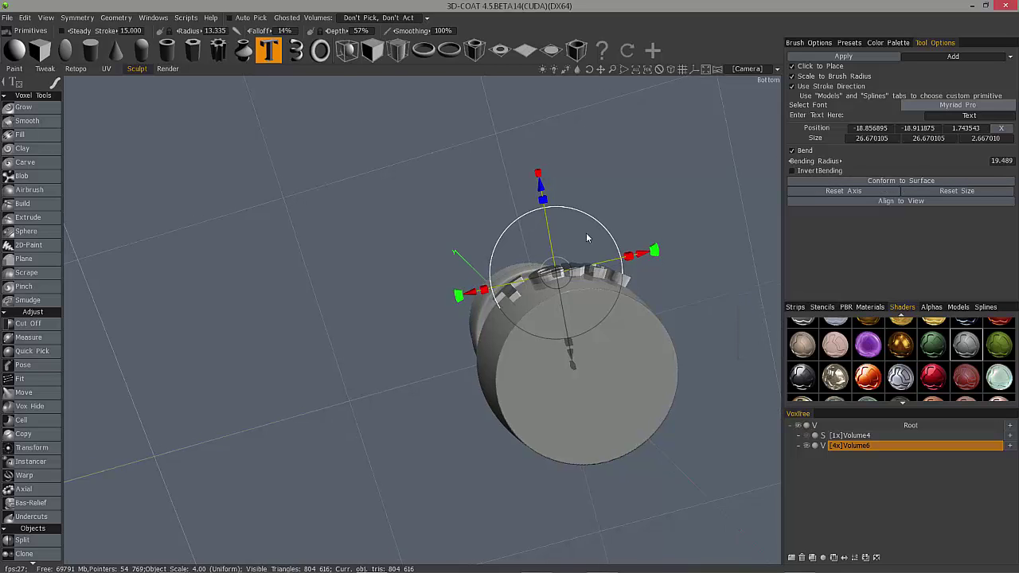
pyautogui.keyDown('alt'); pyautogui.moveTo(591, 241); pyautogui.dragTo(796, 207); pyautogui.keyUp('alt')
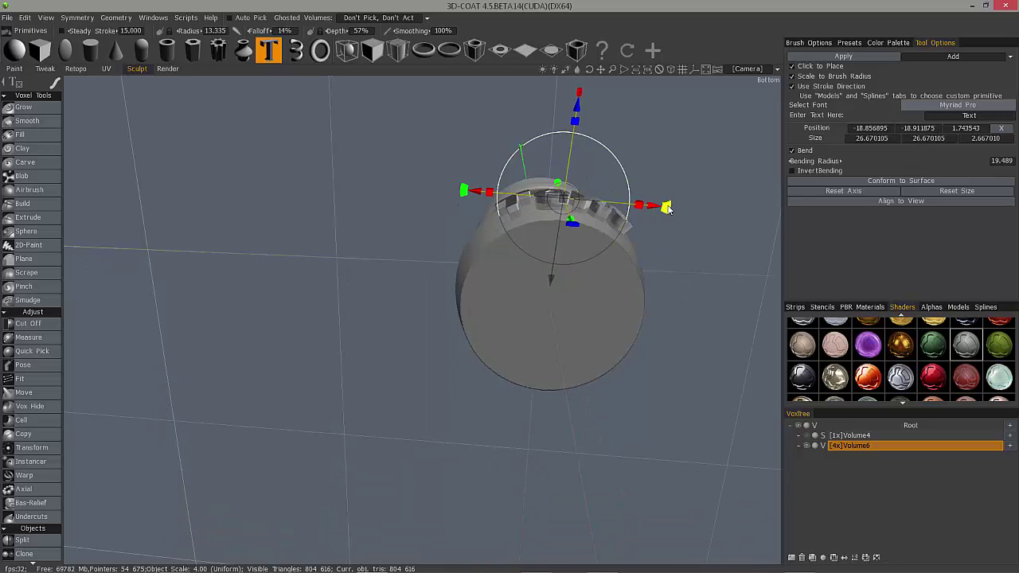
pyautogui.moveTo(849, 161); pyautogui.dragTo(850, 161)
pyautogui.keyDown('alt'); pyautogui.moveTo(732, 187); pyautogui.dragTo(636, 271); pyautogui.keyUp('alt')
pyautogui.moveTo(565, 205); pyautogui.dragTo(733, 130, button='right')
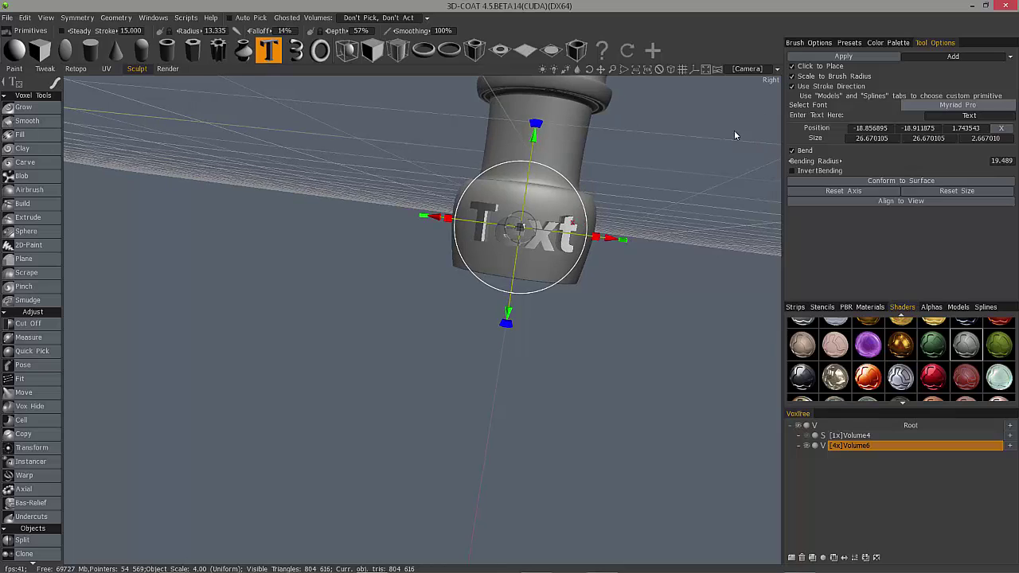
# Try inverting the bending of the text primitive, and turn the inversion off again.
pyautogui.click(791, 172)
pyautogui.moveTo(816, 169); pyautogui.dragTo(792, 174, button='right')
pyautogui.click(792, 172)
pyautogui.moveTo(688, 121); pyautogui.dragTo(780, 188, button='right')
# Apply the text primitive in Subtract mode to engrave it into the lathe object's lower body.
pyautogui.click(937, 55)
pyautogui.click(930, 81)
pyautogui.moveTo(765, 175); pyautogui.dragTo(800, 101)
pyautogui.click(843, 56)
pyautogui.moveTo(675, 216); pyautogui.dragTo(637, 332, button='right')
pyautogui.moveTo(669, 328); pyautogui.dragTo(690, 333)
pyautogui.moveTo(720, 352); pyautogui.dragTo(699, 350)
# Add a spiral primitive, move it beside the lathe object to about -131.7 along Z, and disable Click to Place.
pyautogui.click(295, 54)
pyautogui.keyDown('alt'); pyautogui.moveTo(478, 172); pyautogui.dragTo(429, 263); pyautogui.keyUp('alt')
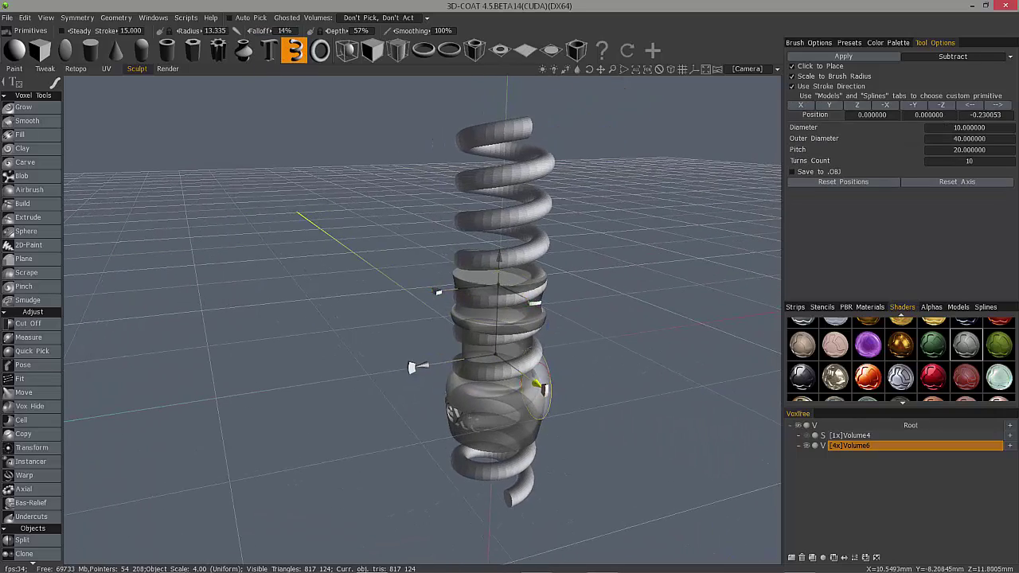
pyautogui.moveTo(506, 309); pyautogui.dragTo(306, 231)
pyautogui.moveTo(371, 237); pyautogui.dragTo(442, 314)
pyautogui.moveTo(232, 370); pyautogui.dragTo(822, 135, button='right')
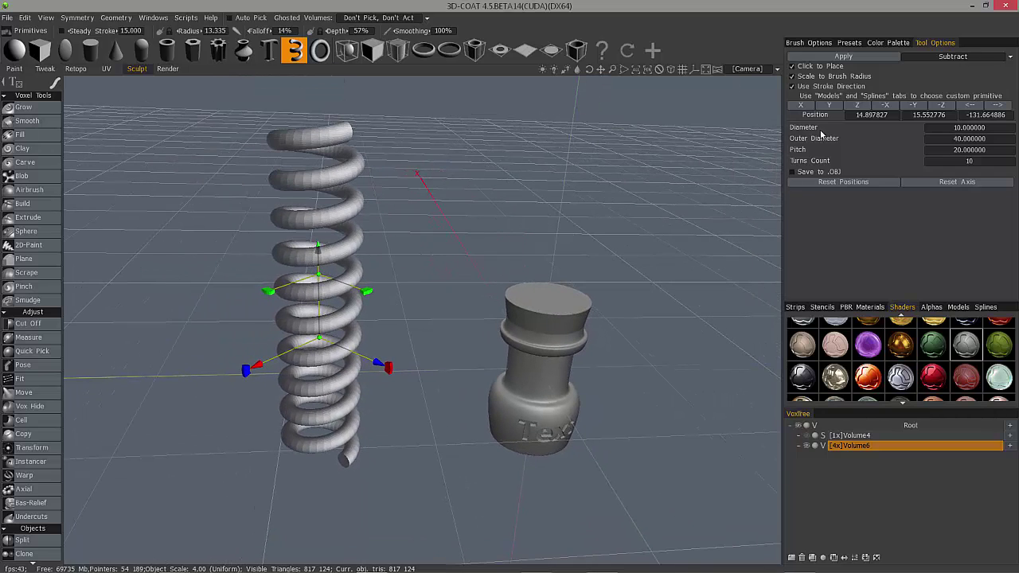
pyautogui.click(792, 67)
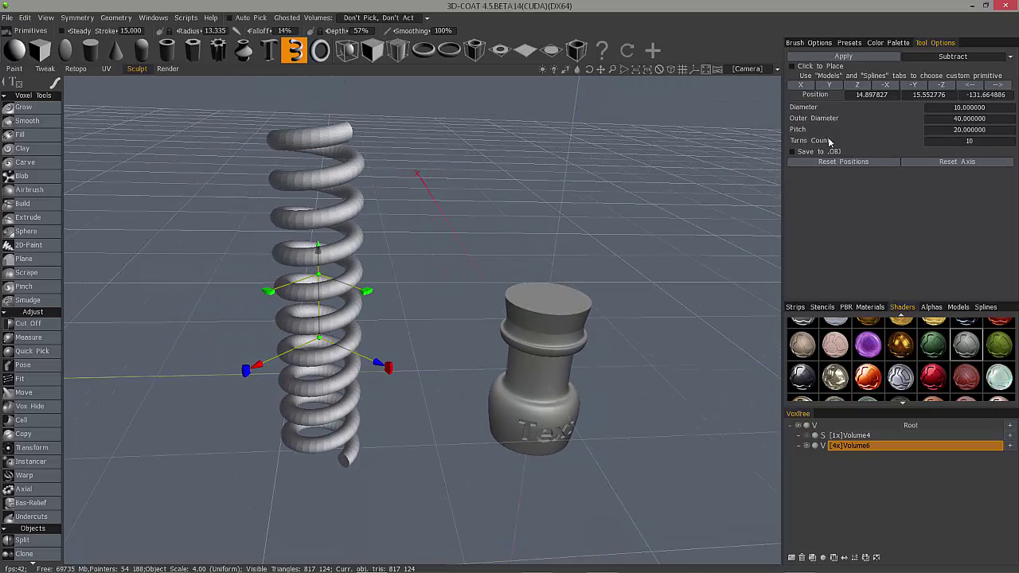
# Try spiral diameters of 5 and 20, and set the diameter to 15.
pyautogui.click(978, 107)
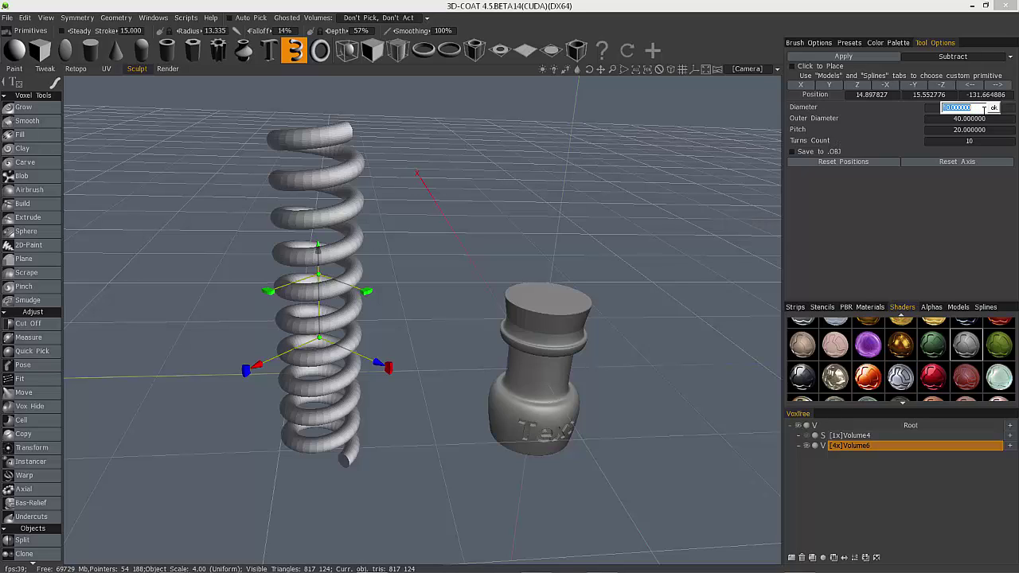
pyautogui.press('Return')
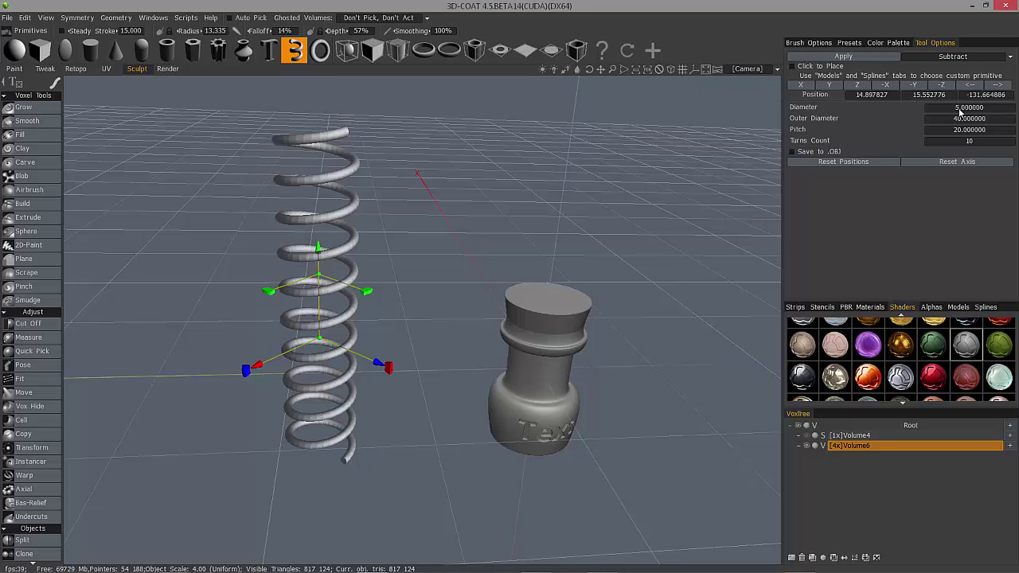
pyautogui.click(978, 108)
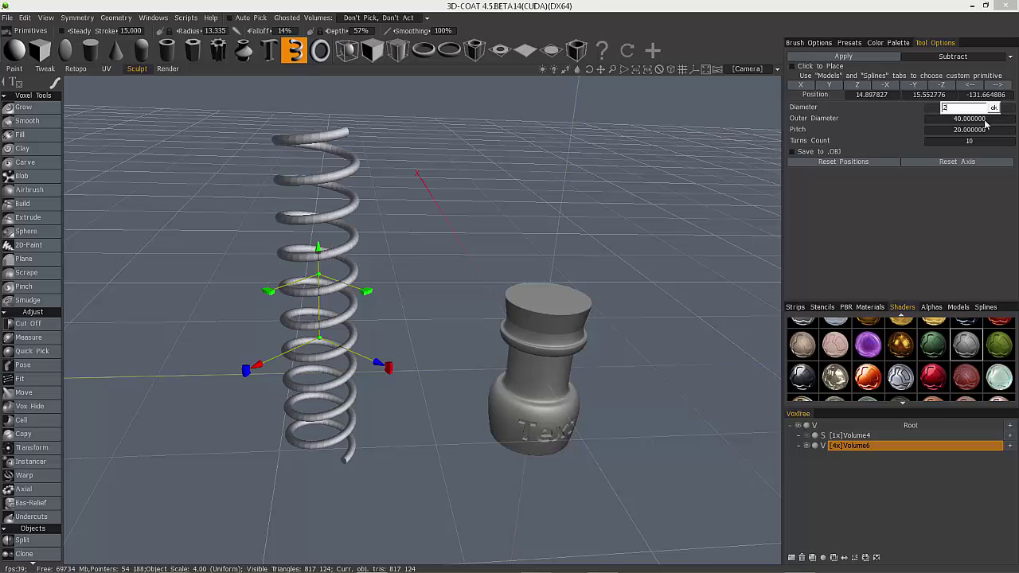
pyautogui.press('Return')
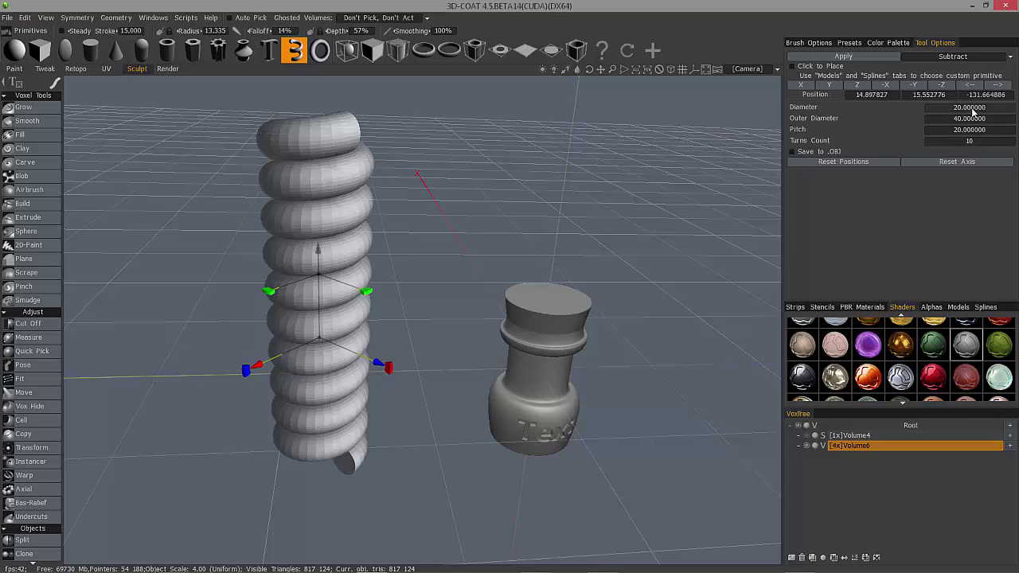
pyautogui.click(973, 110)
pyautogui.write('15')
pyautogui.press('Return')
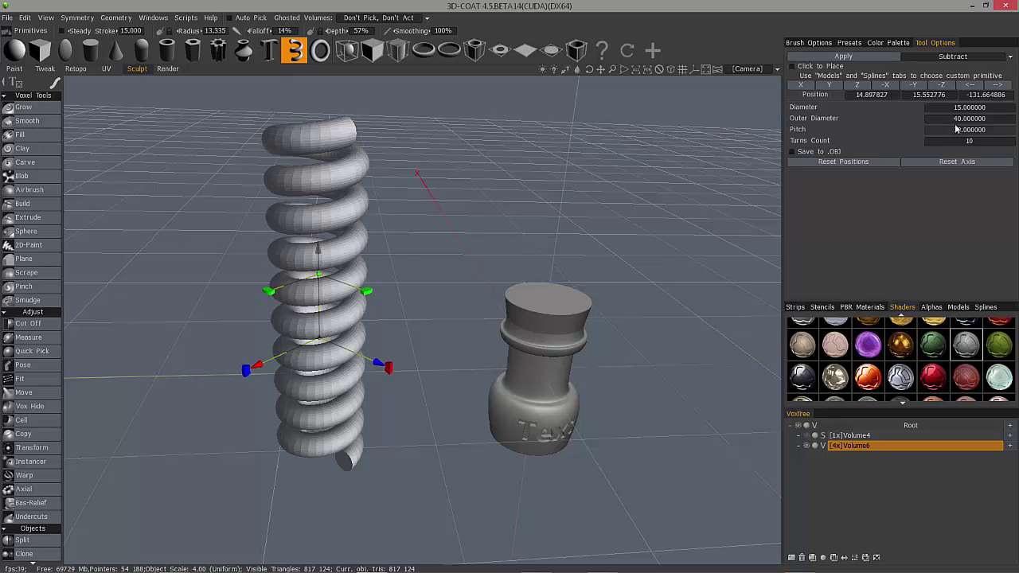
# Try an outer diameter of 20 for the spiral, and set it to 50.
pyautogui.click(972, 119)
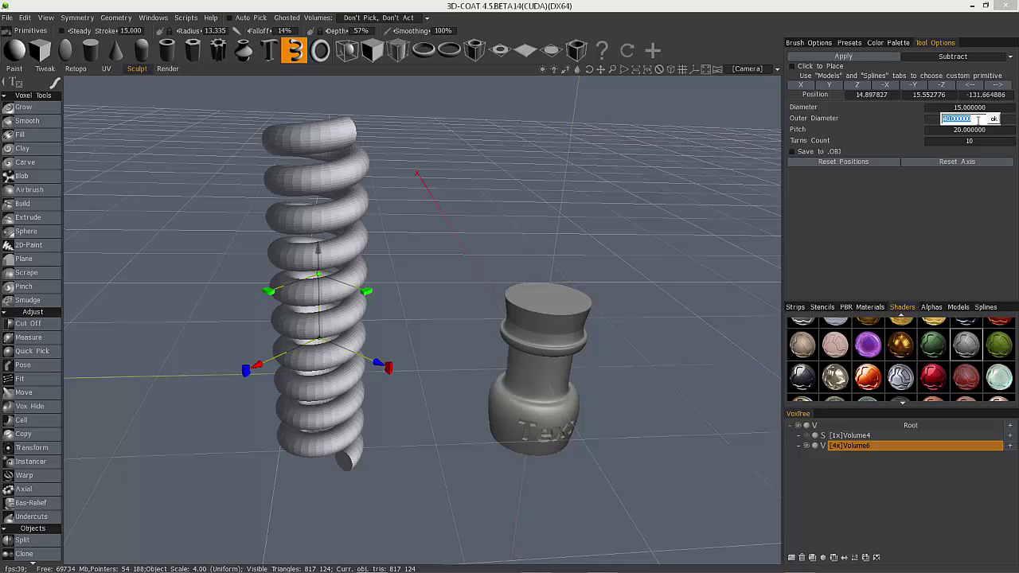
pyautogui.write('20')
pyautogui.press('Return')
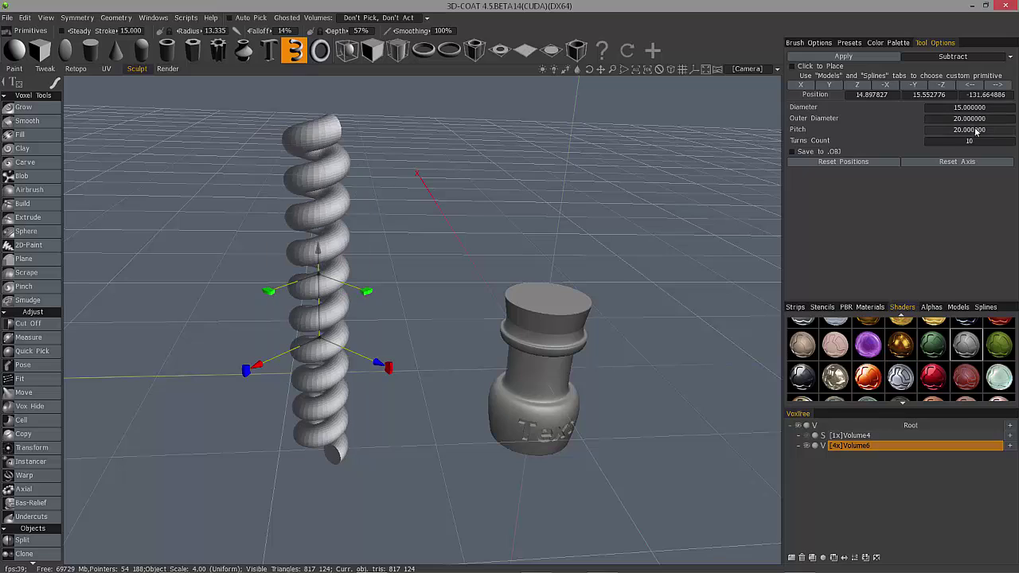
pyautogui.click(972, 119)
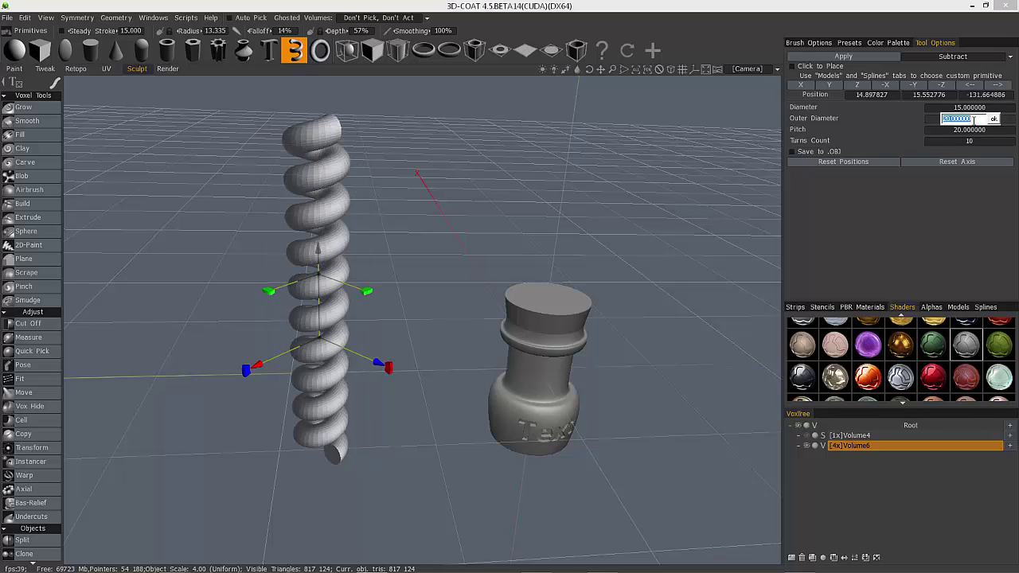
pyautogui.write('50')
pyautogui.press('Return')
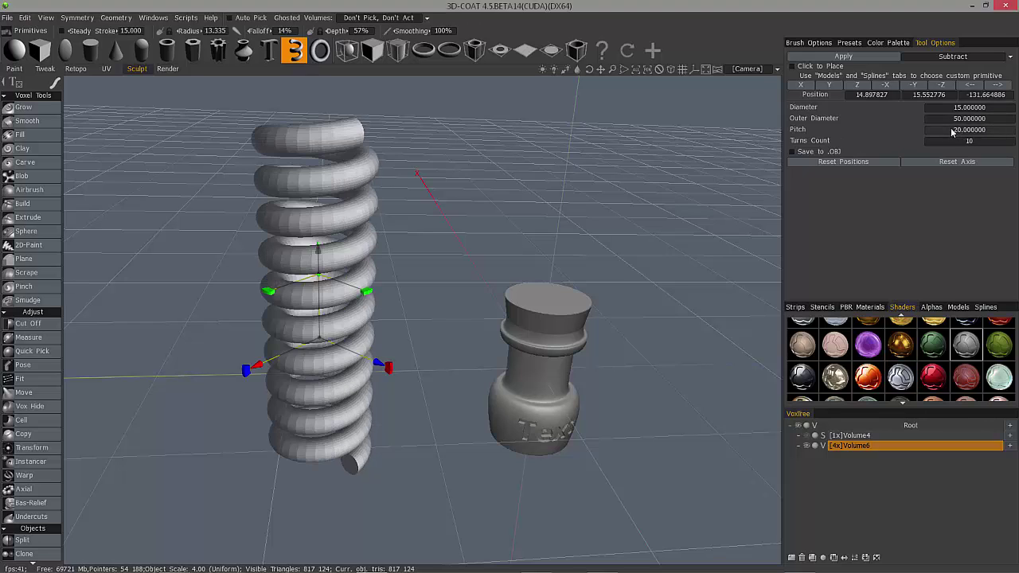
# Try a pitch of 10 for the spiral, and set it to 25.
pyautogui.click(970, 130)
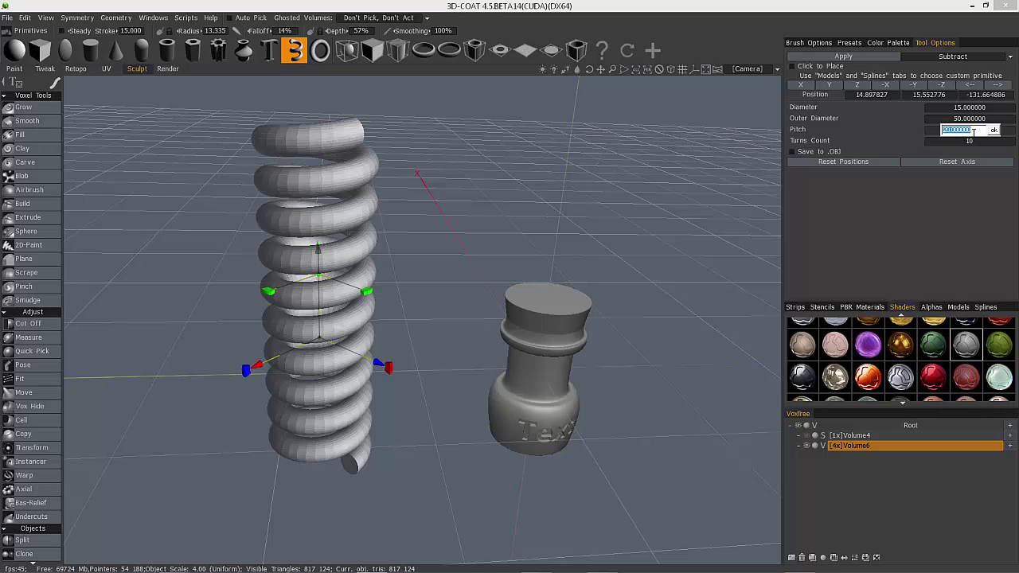
pyautogui.press('Return')
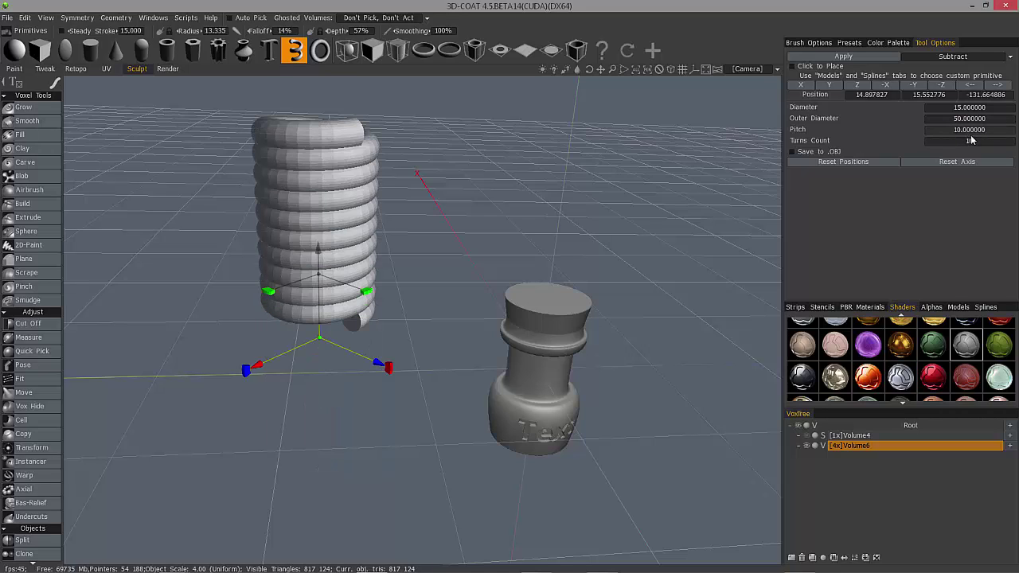
pyautogui.click(965, 132)
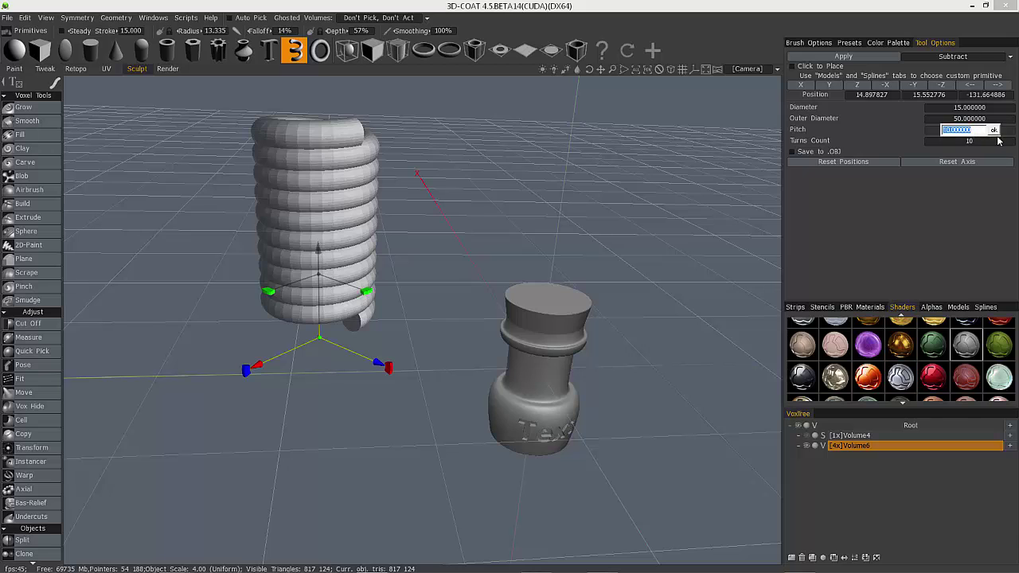
pyautogui.write('25')
pyautogui.press('Return')
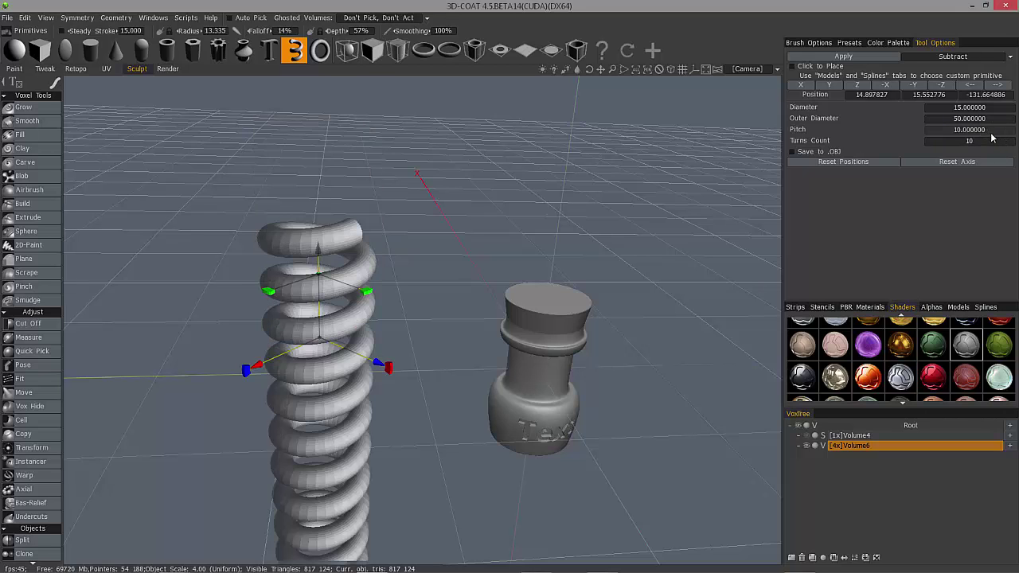
pyautogui.moveTo(762, 136); pyautogui.dragTo(834, 59)
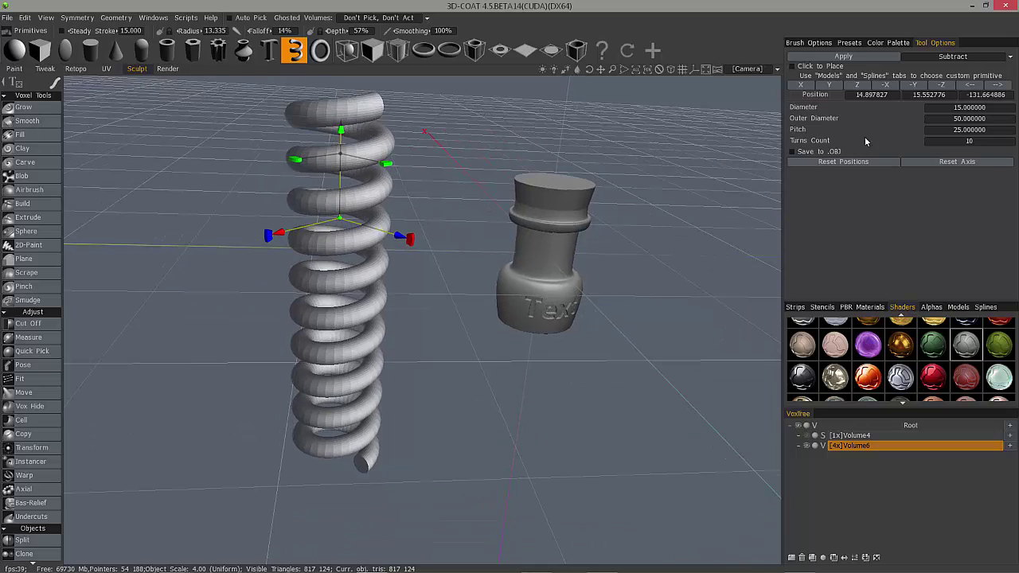
# Set the spiral to 5 turns after trying 20, and move it closer to the lathe object with Click to Place enabled.
pyautogui.click(967, 143)
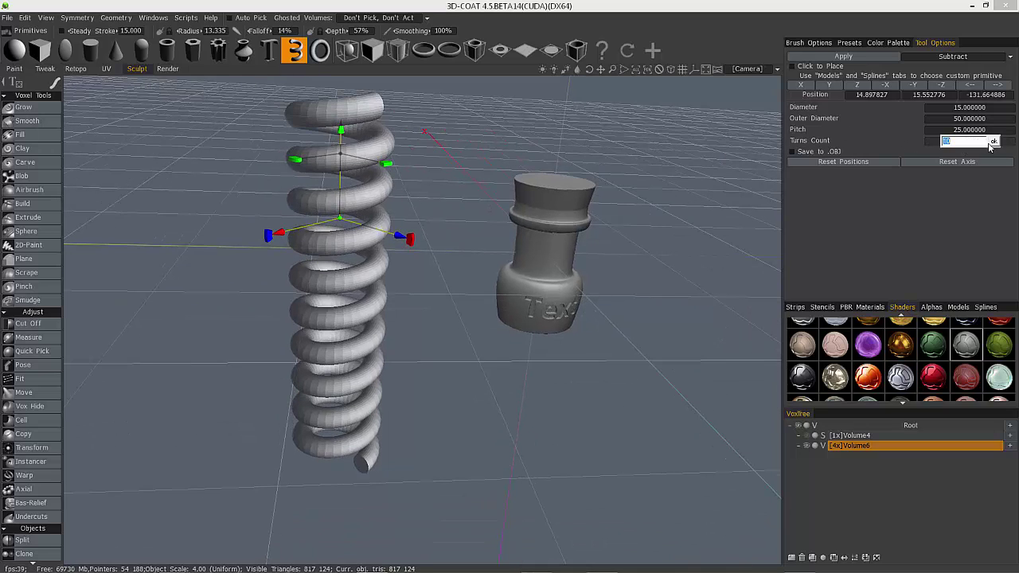
pyautogui.click(992, 142)
pyautogui.scroll(-8, 960, 147)
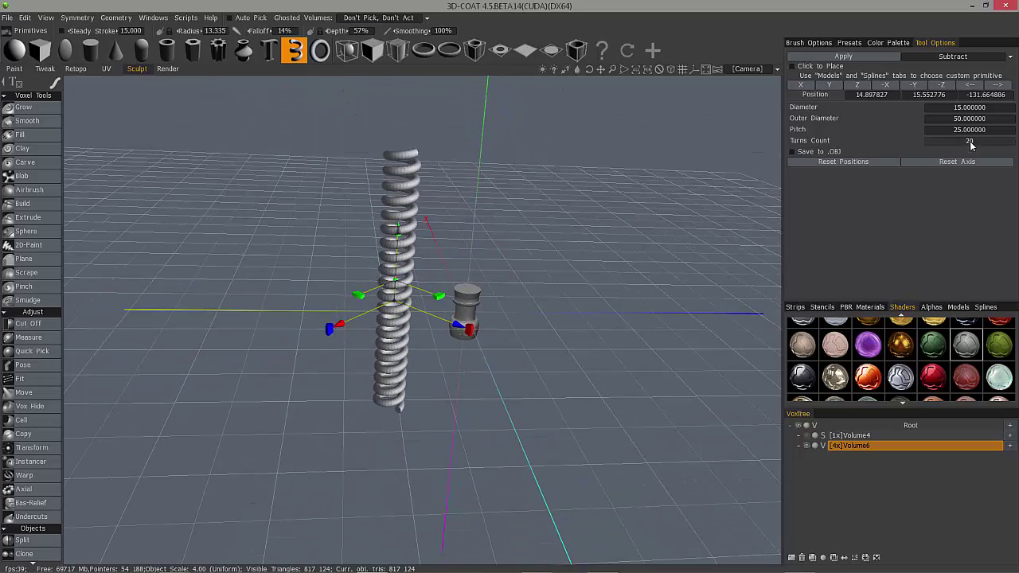
pyautogui.click(971, 143)
pyautogui.write('5')
pyautogui.click(991, 143)
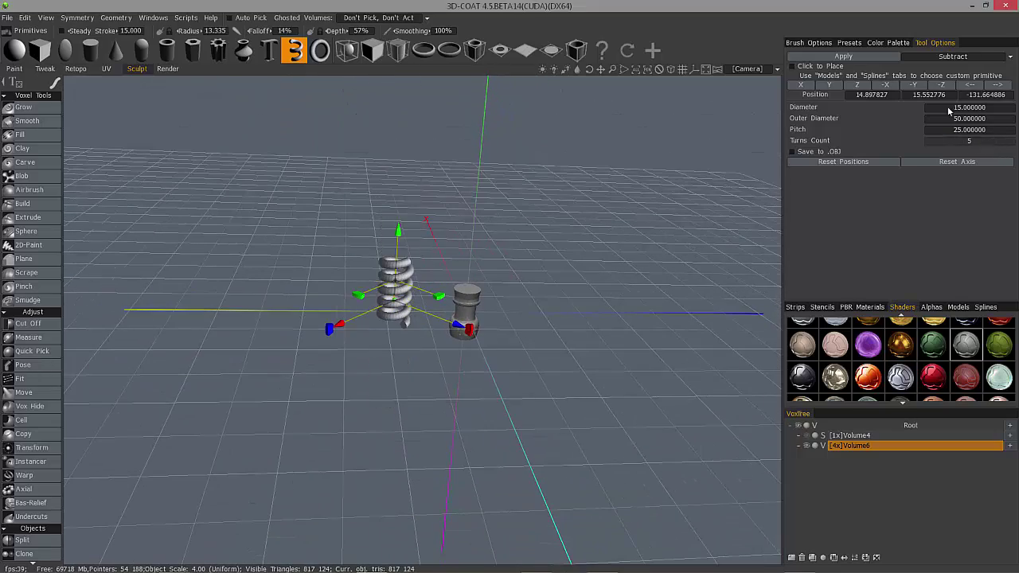
pyautogui.scroll(6, 414, 319)
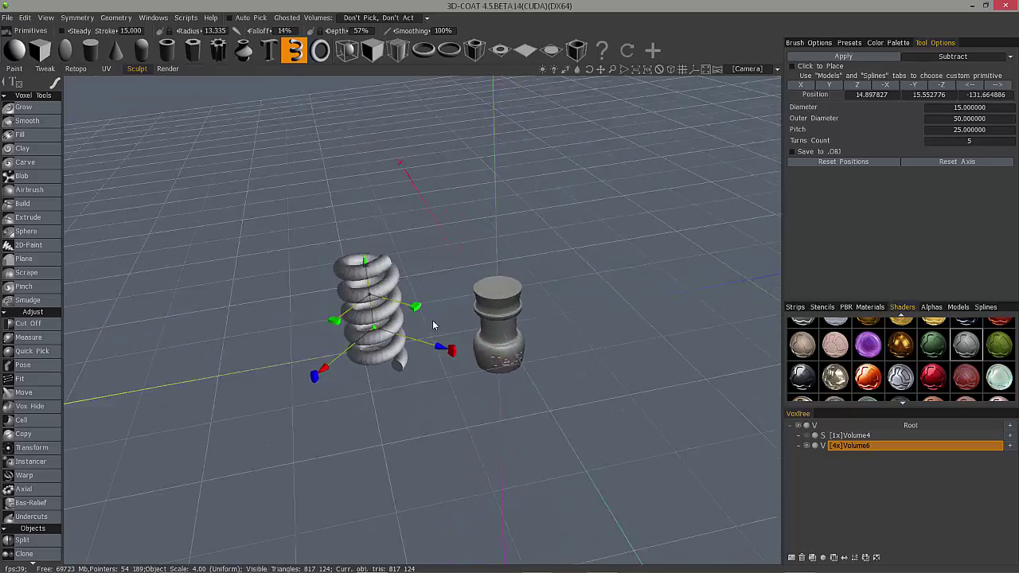
pyautogui.moveTo(435, 324); pyautogui.dragTo(599, 314)
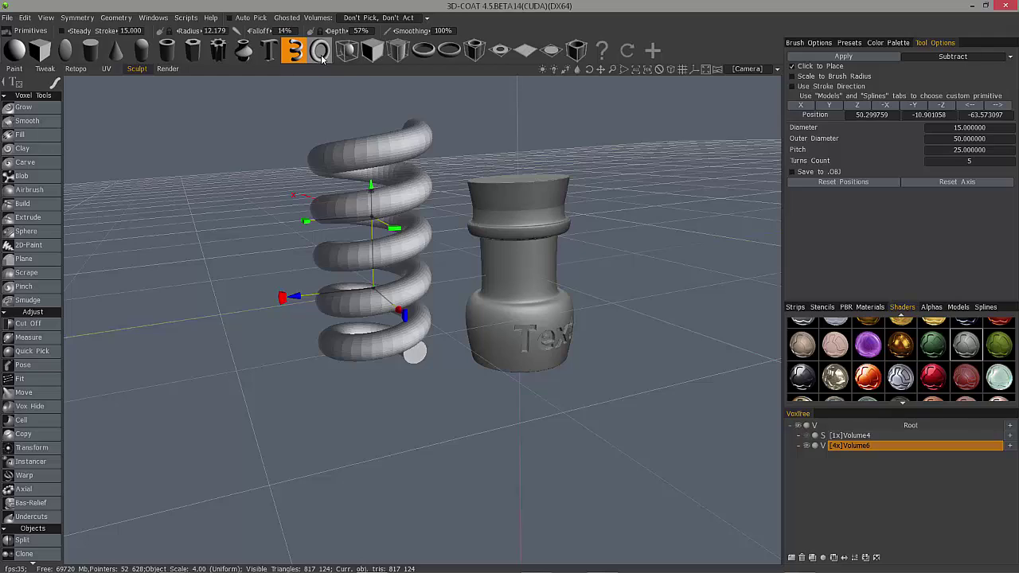
# Add a torus primitive and move it beside the lathe object, to about -67.9 along Z.
pyautogui.click(324, 59)
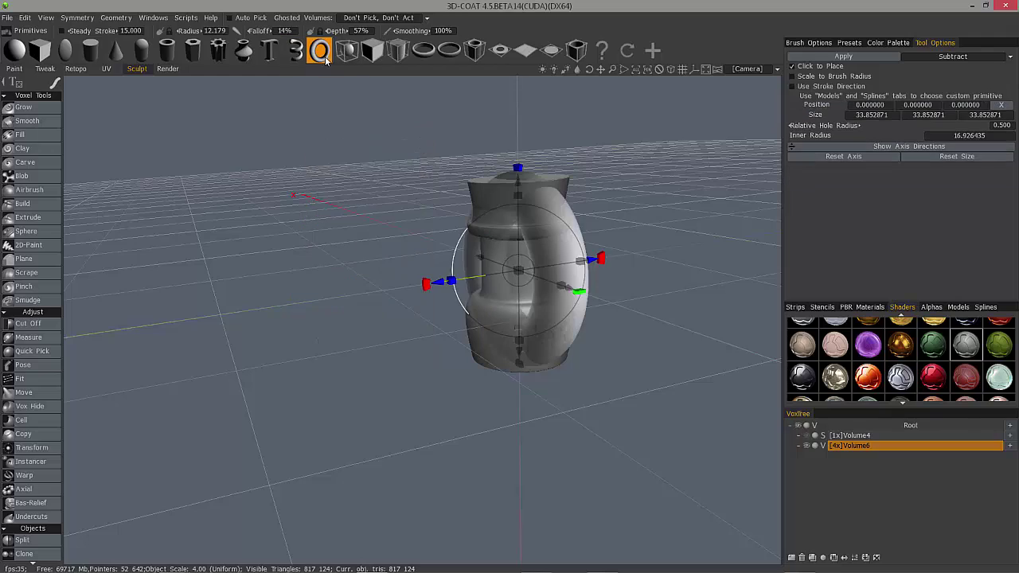
pyautogui.moveTo(431, 151)
pyautogui.mouseDown()
pyautogui.moveTo(495, 156)
pyautogui.moveTo(439, 162)
pyautogui.mouseUp()
pyautogui.moveTo(436, 286); pyautogui.dragTo(265, 315)
pyautogui.moveTo(382, 318); pyautogui.dragTo(433, 286)
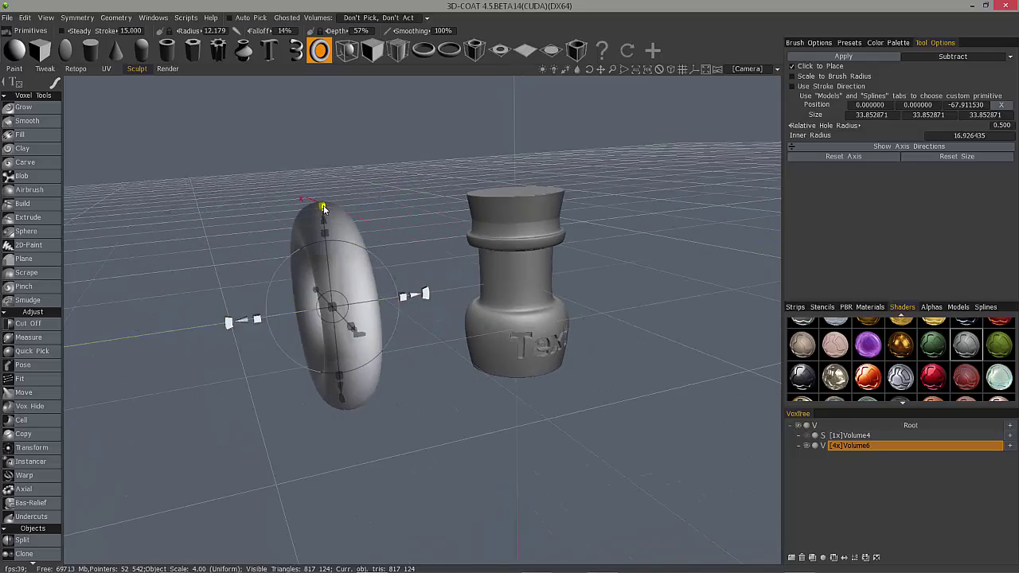